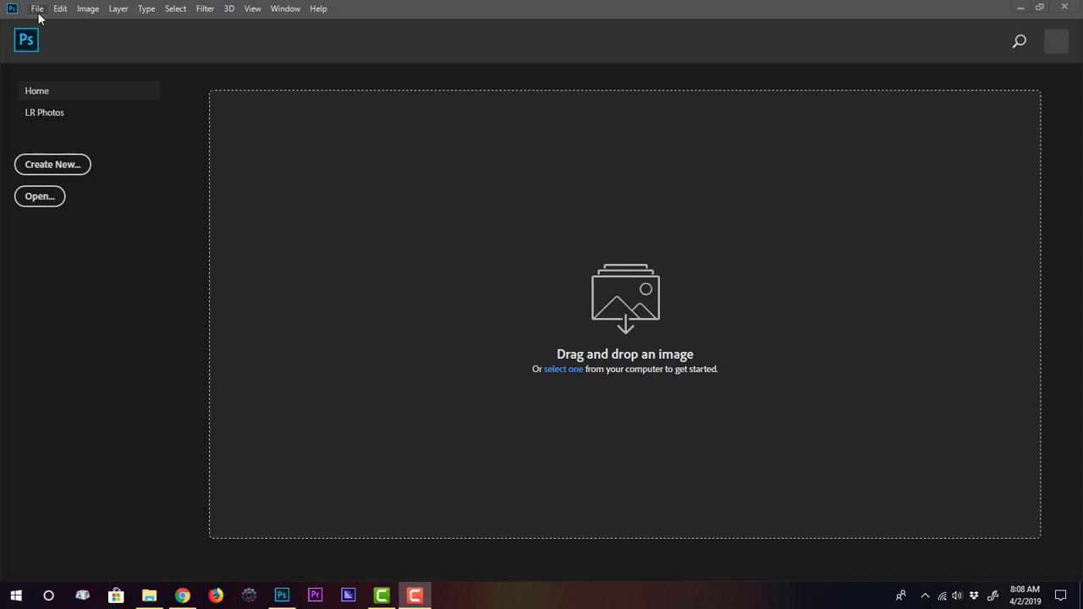
Step: Open the cherrys image from the 04_Pen_Tool_Practice folder inside 2019_04_02_Photoshop_Class8
click(37, 12)
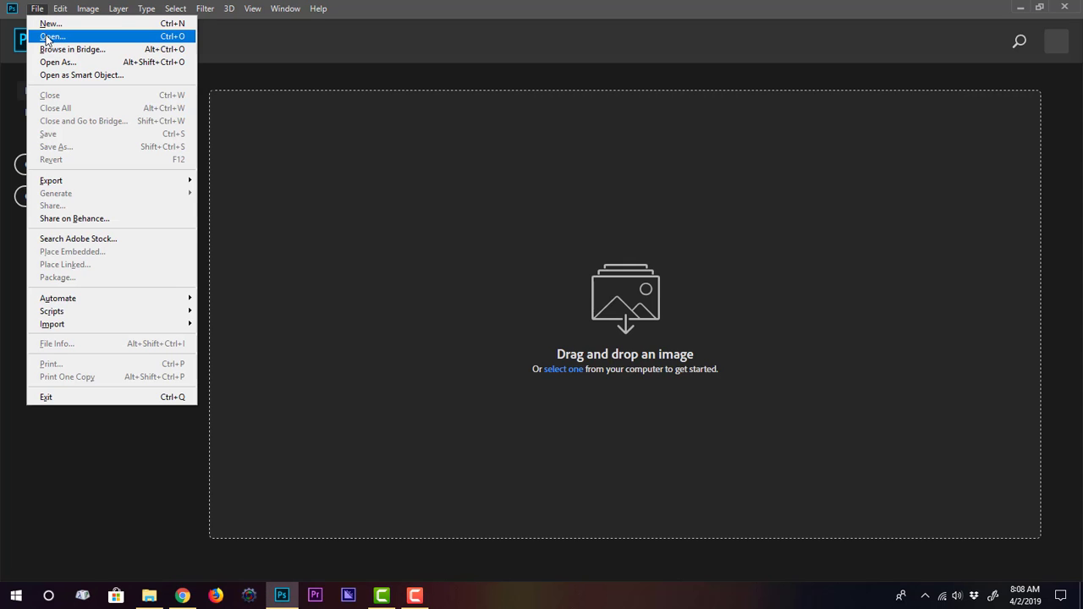
click(49, 38)
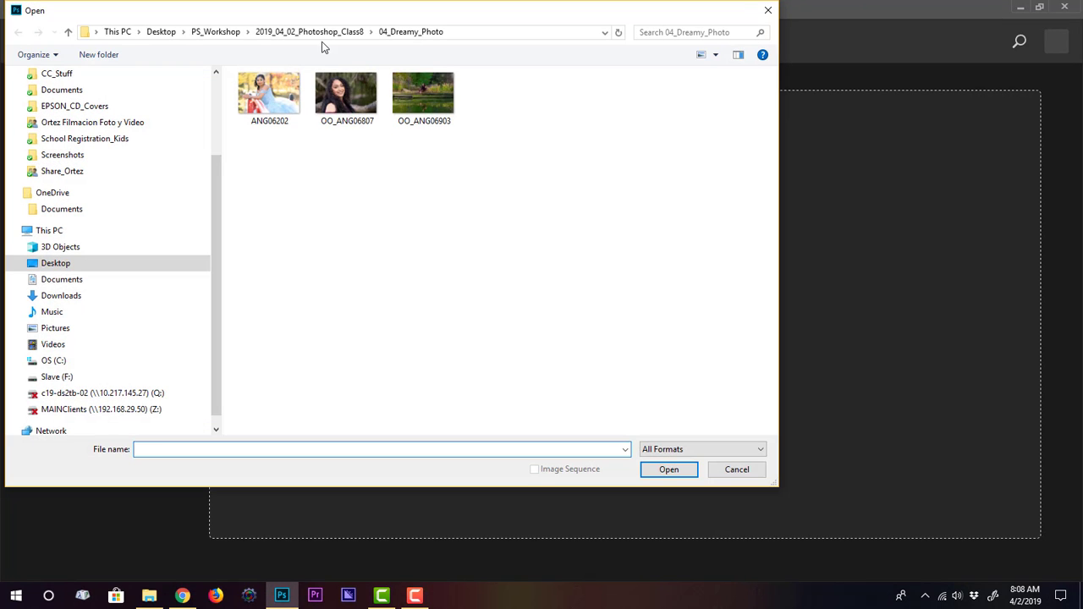
click(322, 32)
double_click(578, 103)
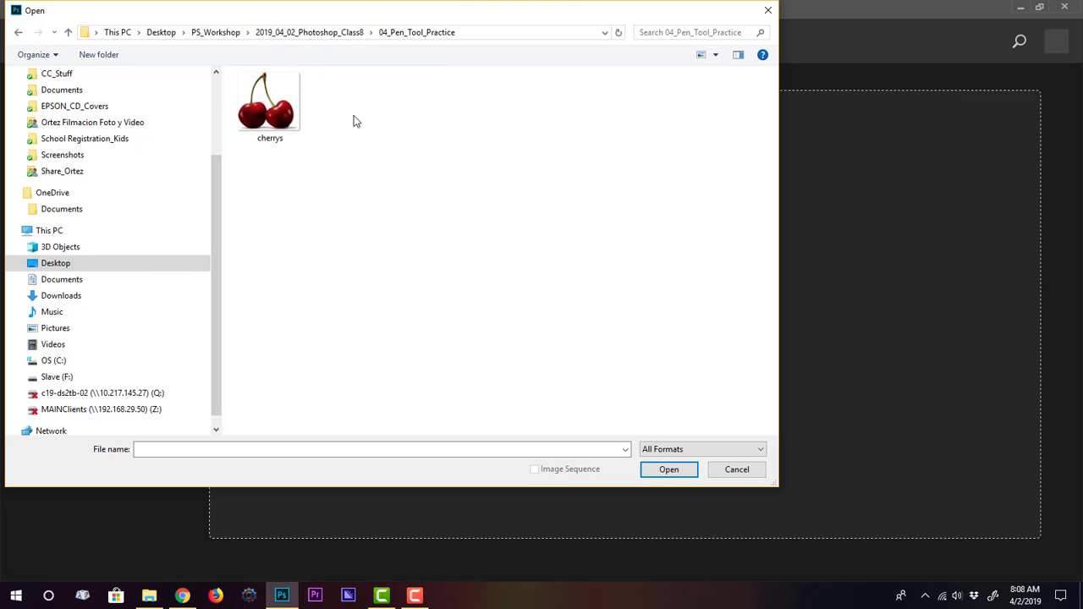
click(296, 121)
click(669, 469)
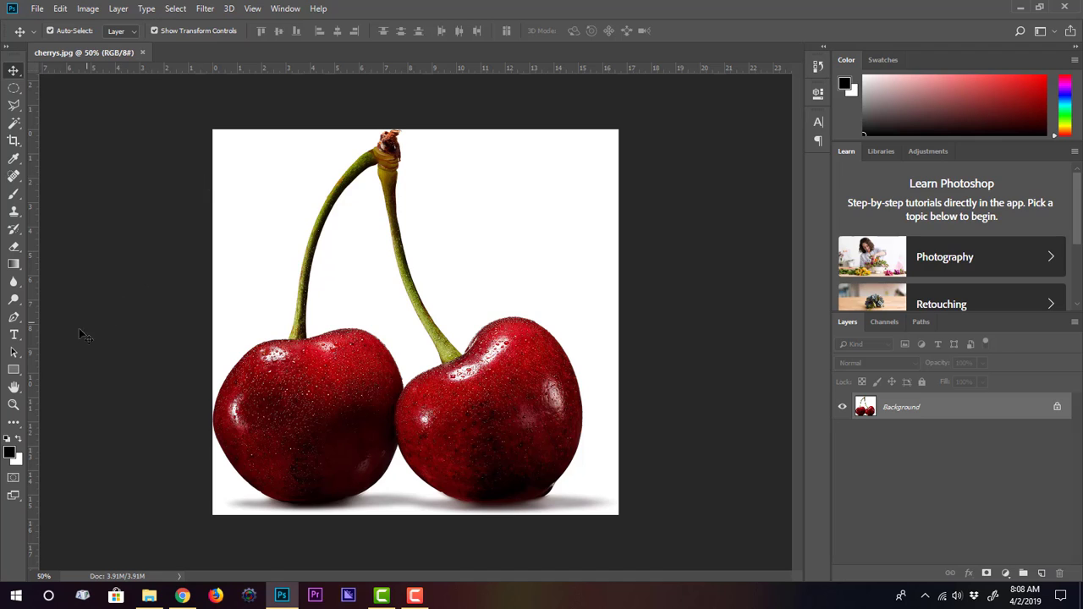
Step: Activate the Pen tool and set its drawing mode to Path
click(13, 319)
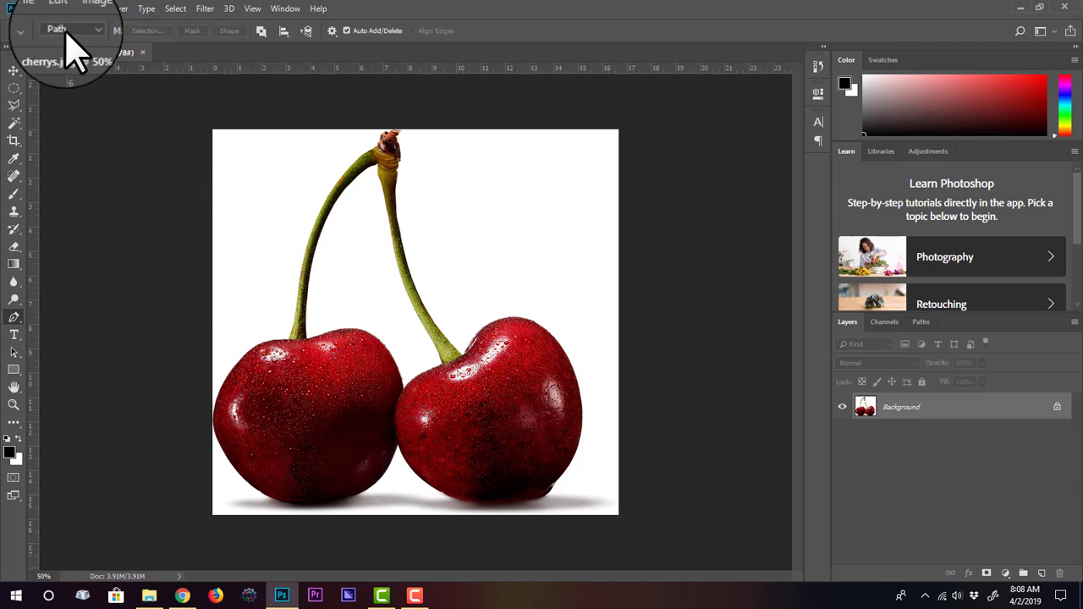
click(72, 31)
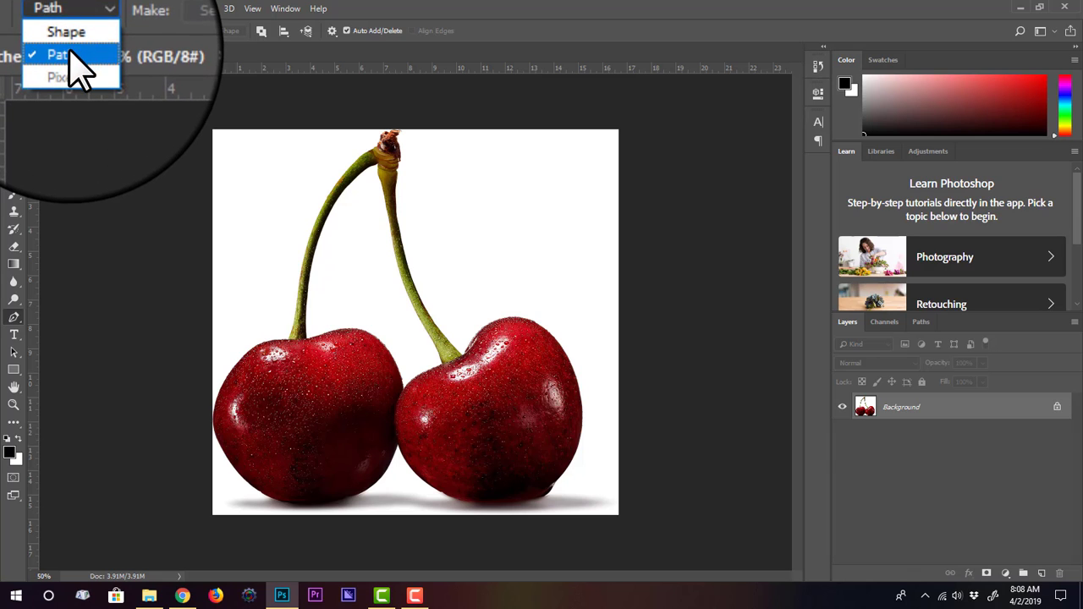
click(68, 61)
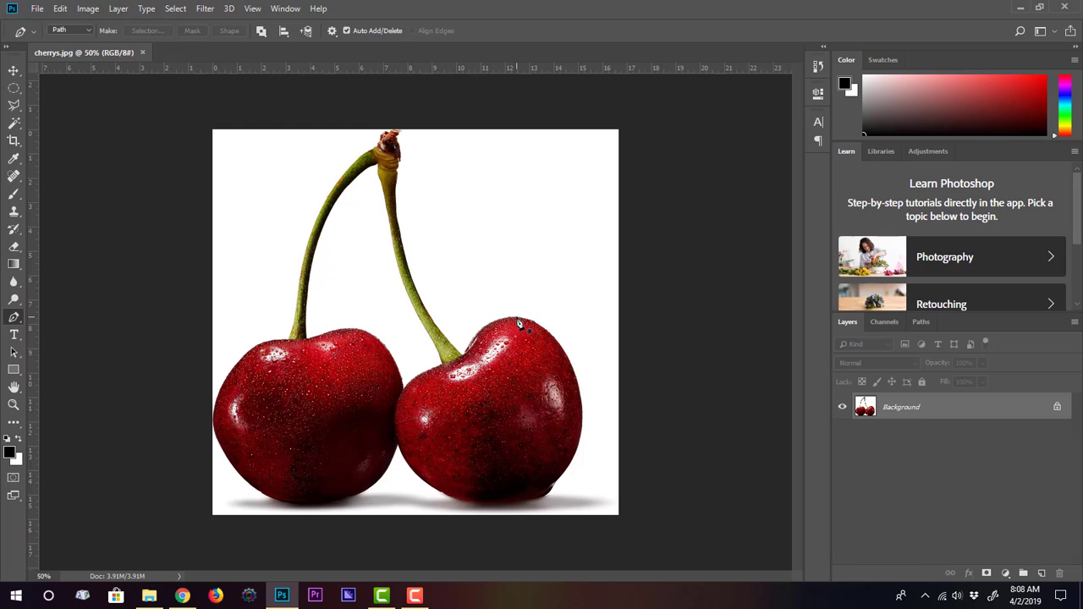
Step: Start a path at the top of the right cherry, curve it down its right edge, and remove the new anchor's outgoing handle
key(ctrl+equal)
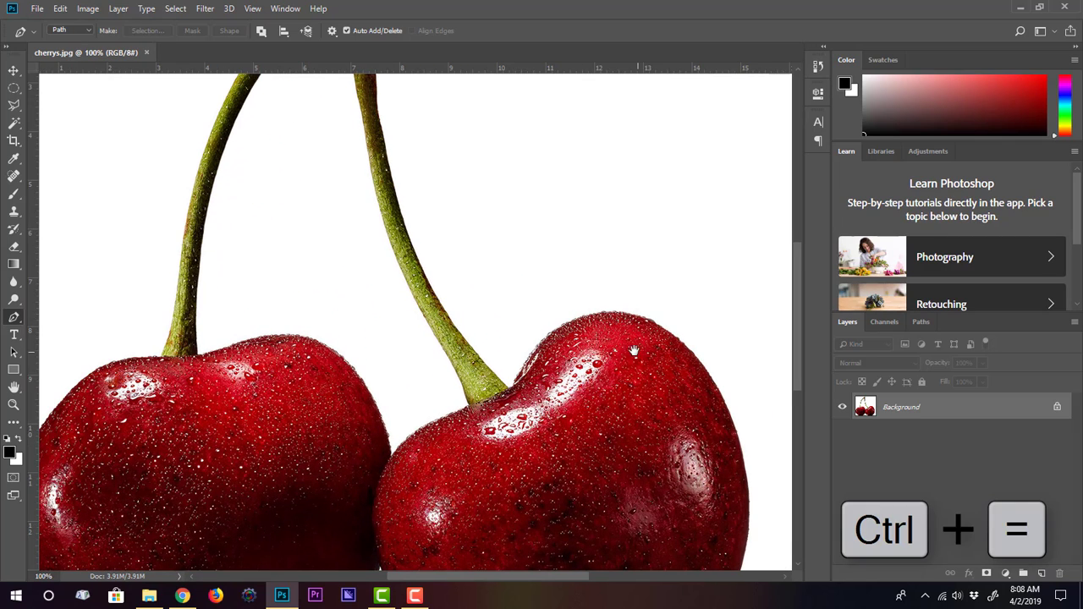
drag(634, 351, 483, 342)
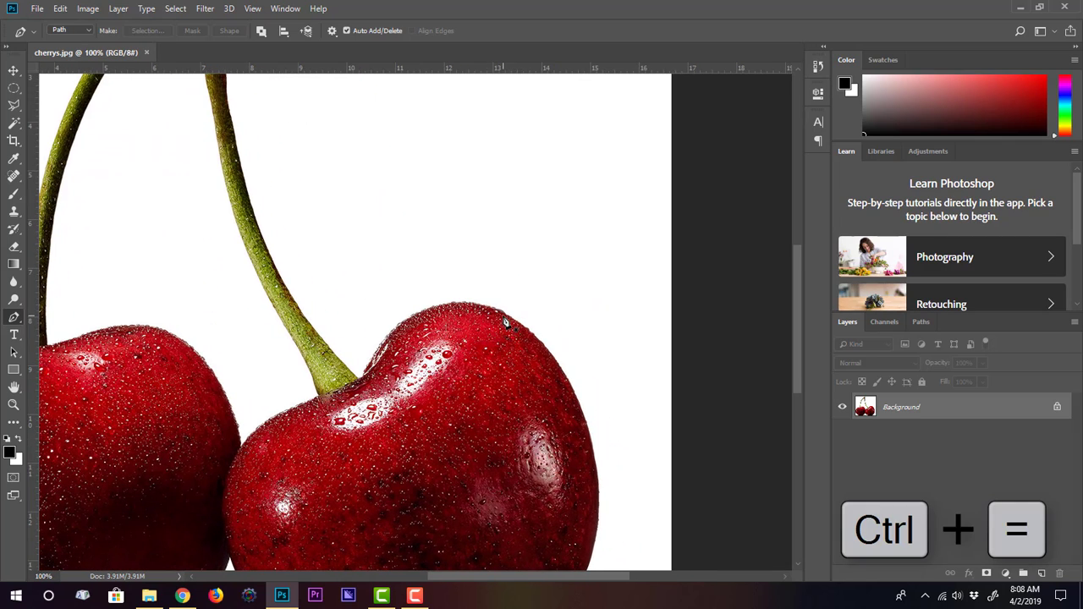
click(502, 315)
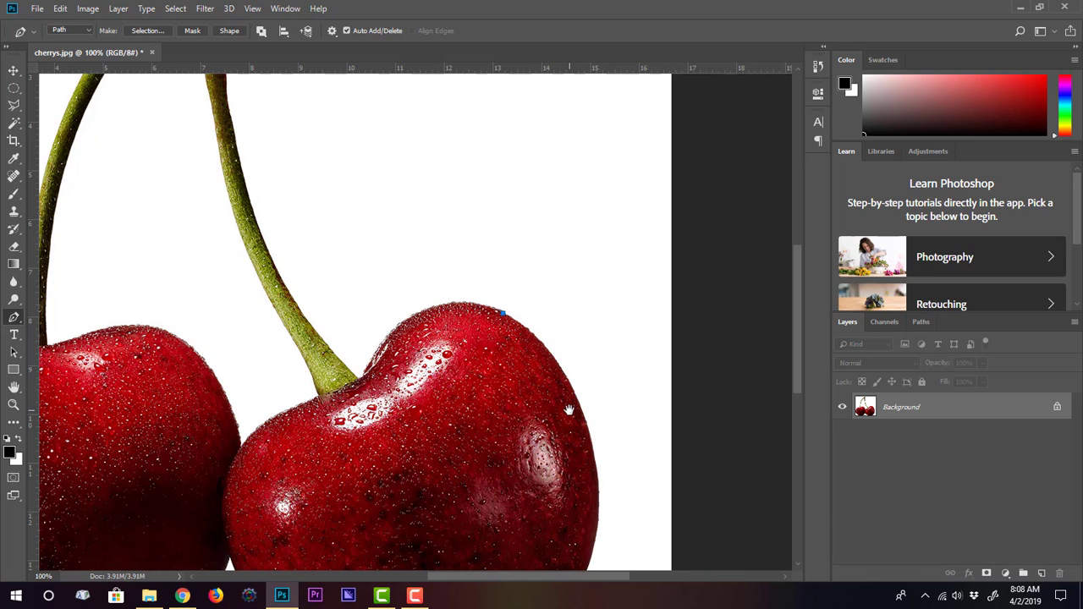
drag(569, 410, 554, 262)
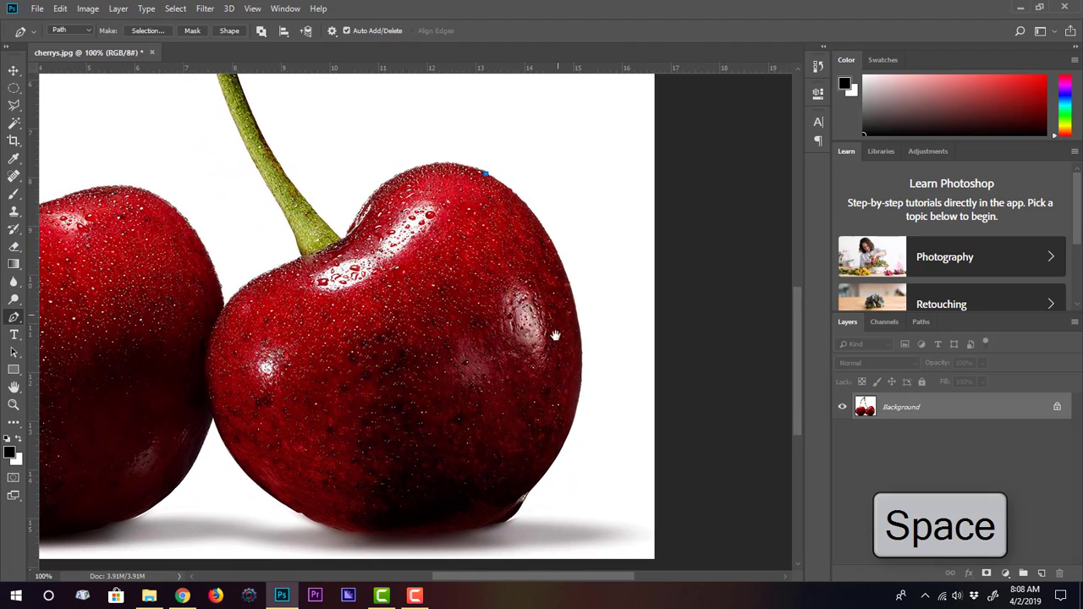
drag(535, 363, 583, 324)
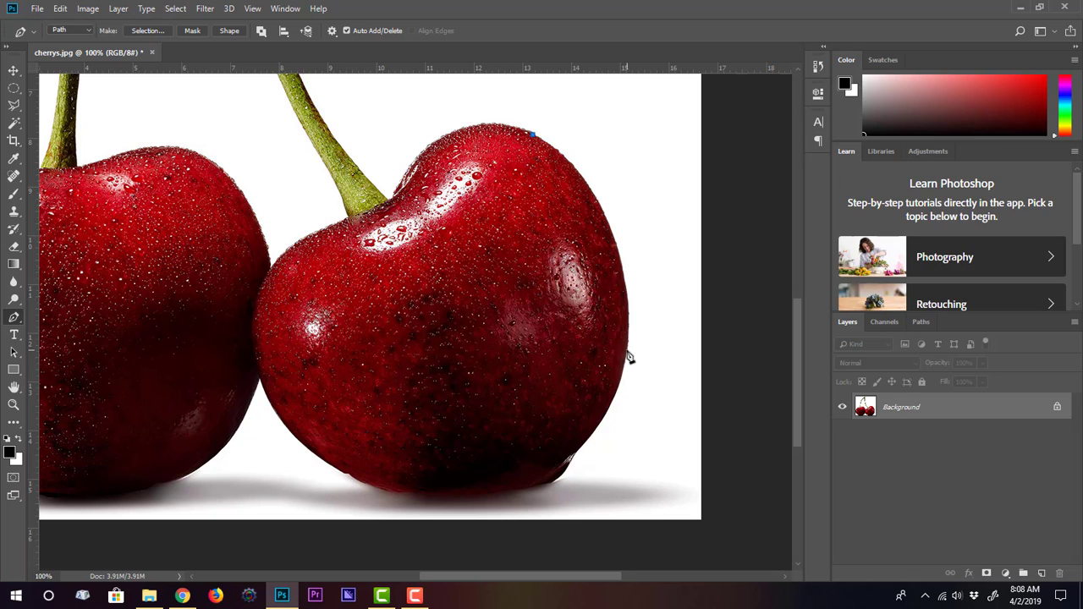
click(629, 356)
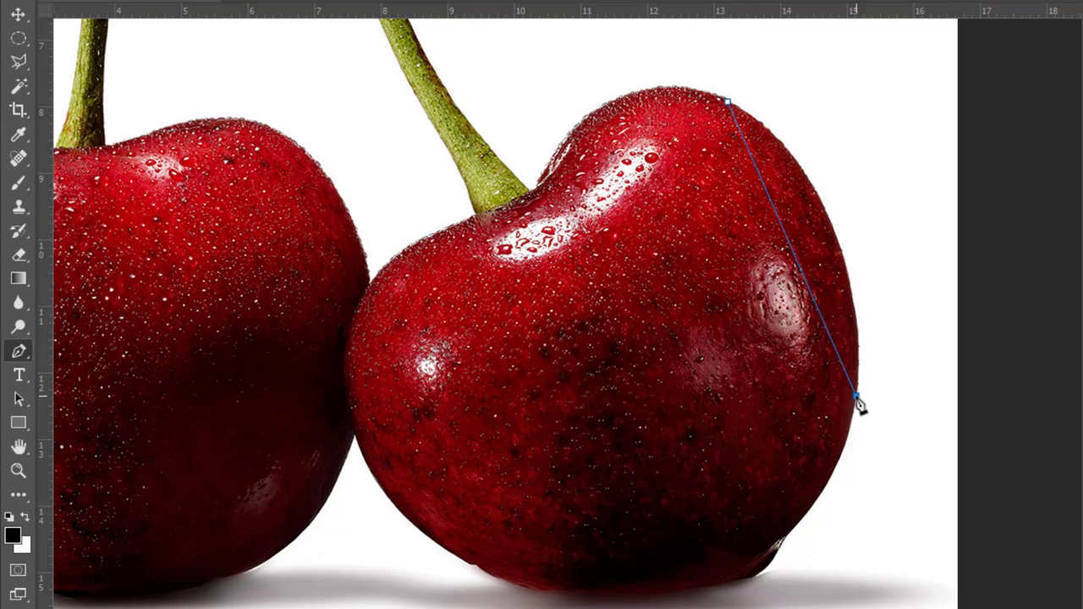
drag(857, 398, 753, 556)
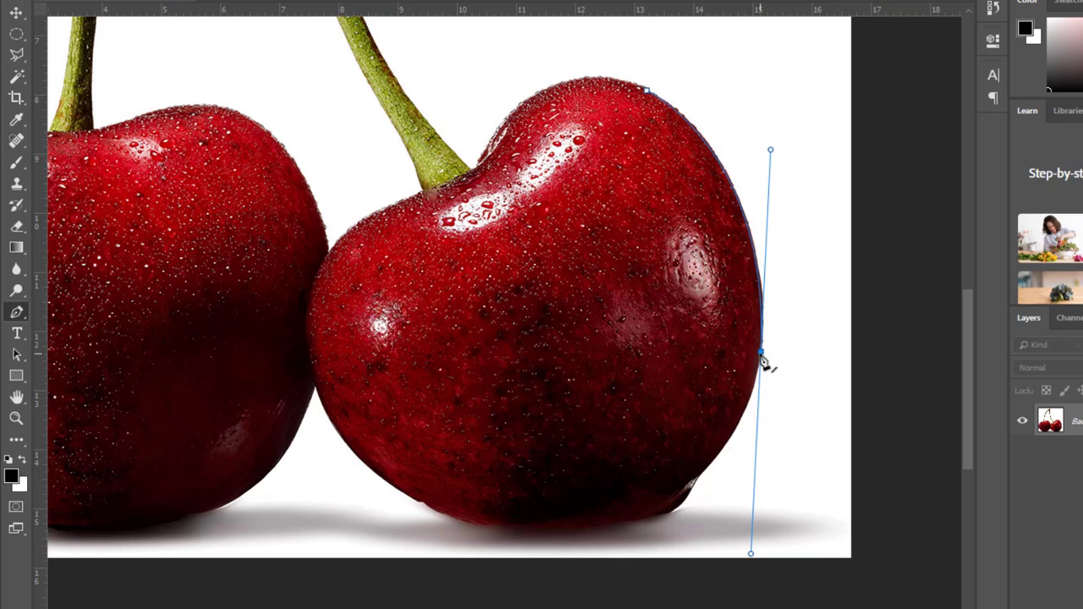
key(alt)
alt+click(763, 361)
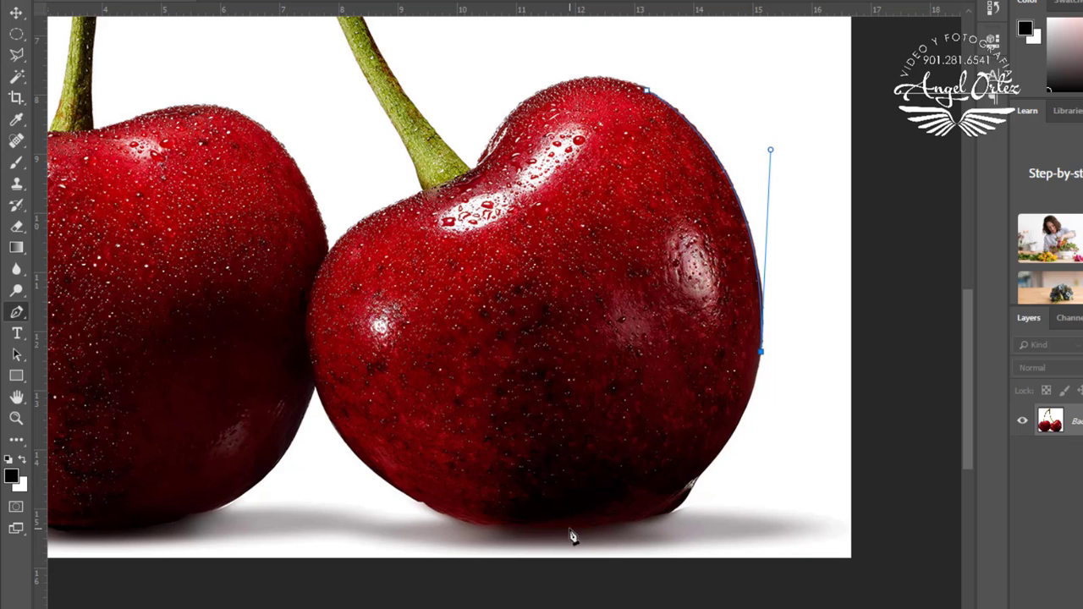
Step: Continue the path with a curved anchor at the bottom of the right cherry and remove its outgoing handle
drag(570, 527, 680, 417)
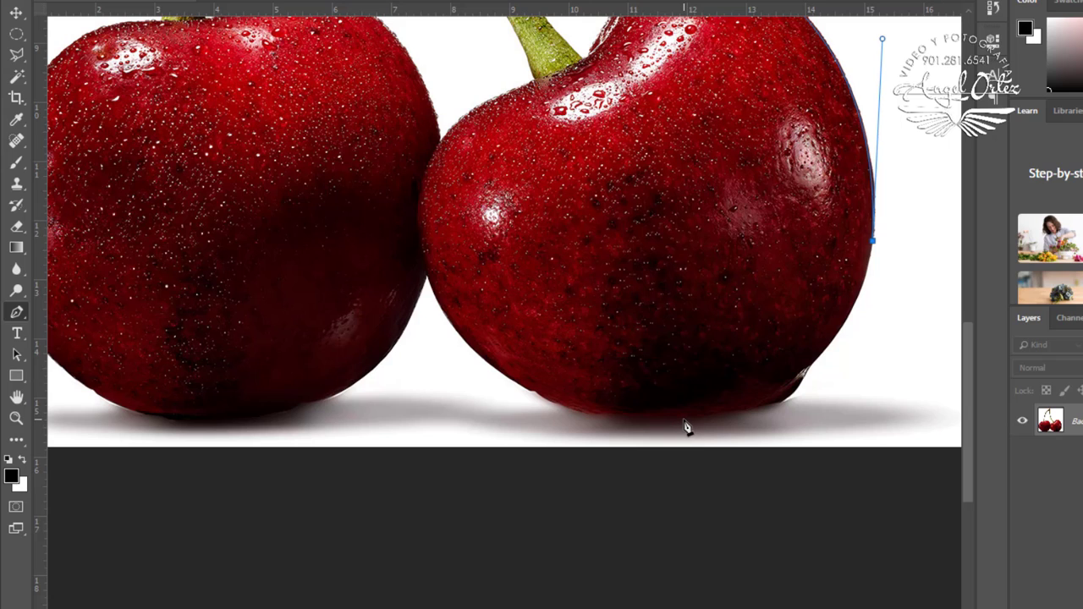
click(684, 419)
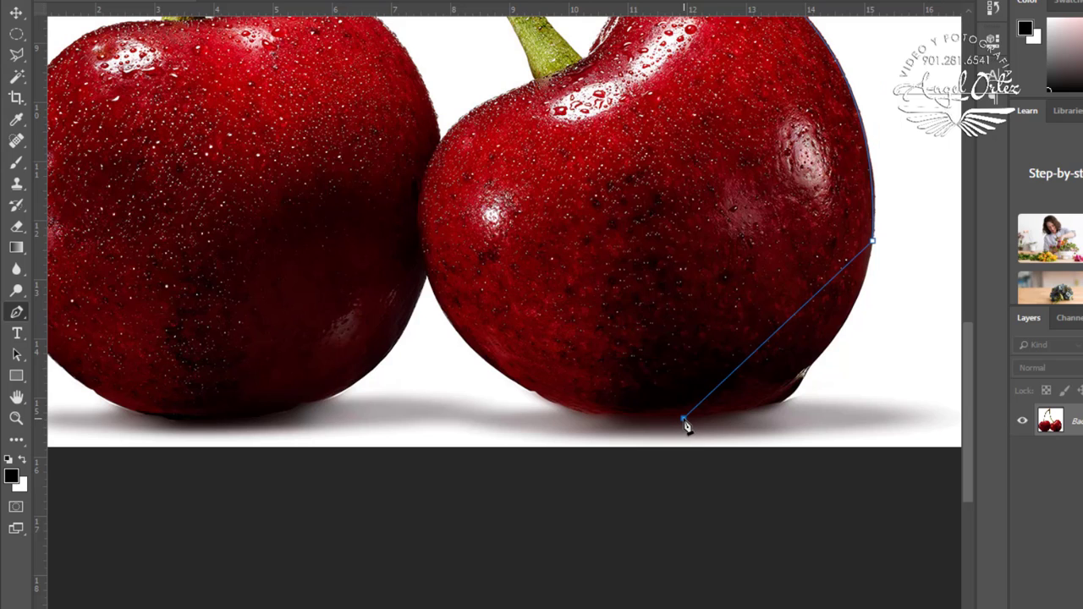
drag(685, 426, 709, 454)
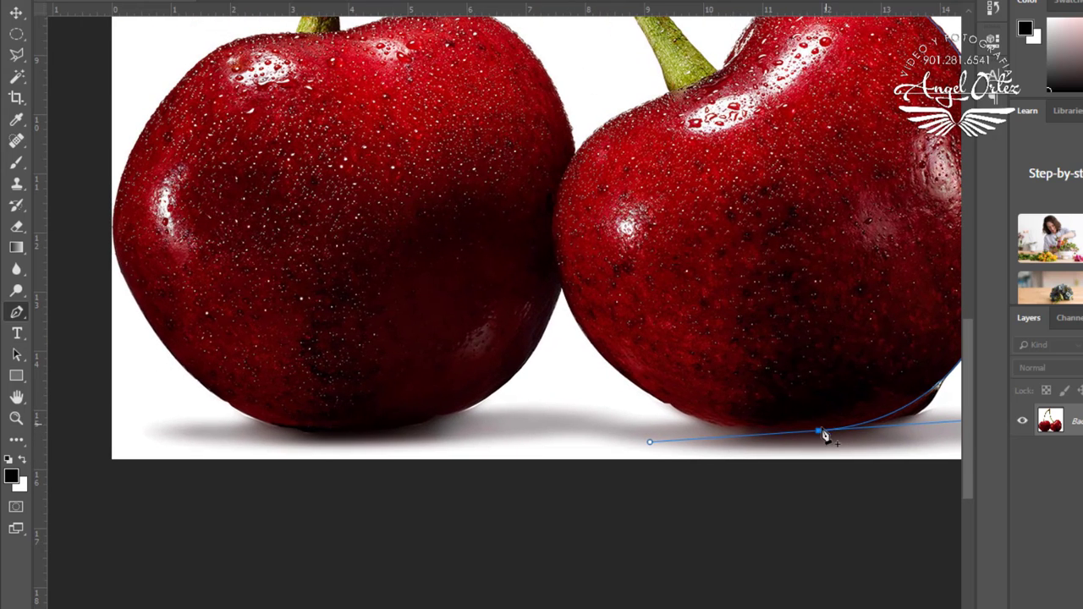
key(alt)
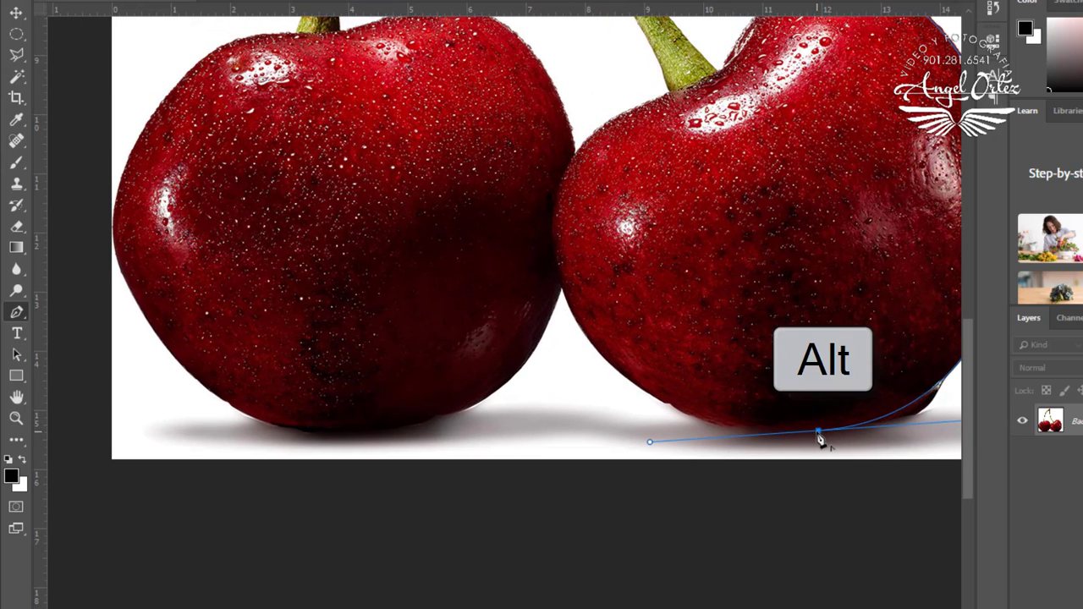
alt+click(818, 433)
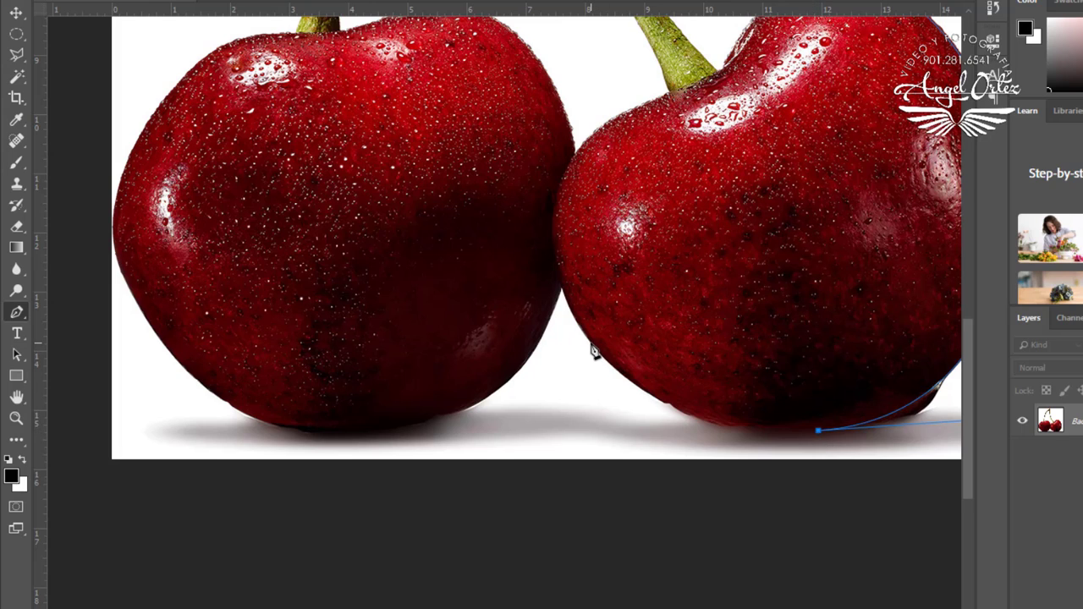
Step: Trace the right cherry's lower left edge up to where the two cherries meet, removing each new anchor's outgoing handle
drag(590, 343, 498, 239)
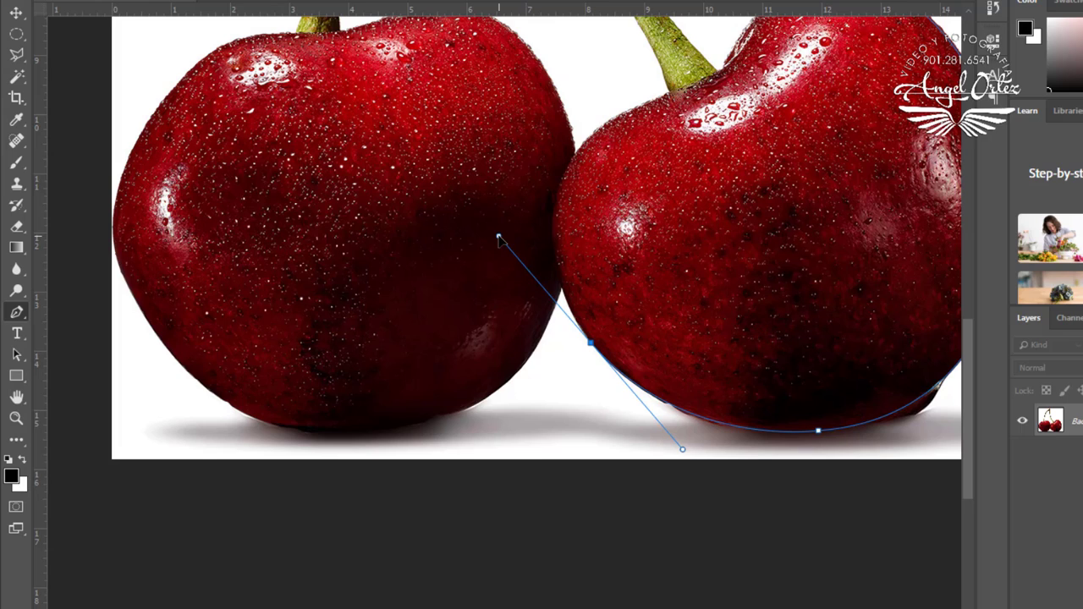
alt+click(591, 345)
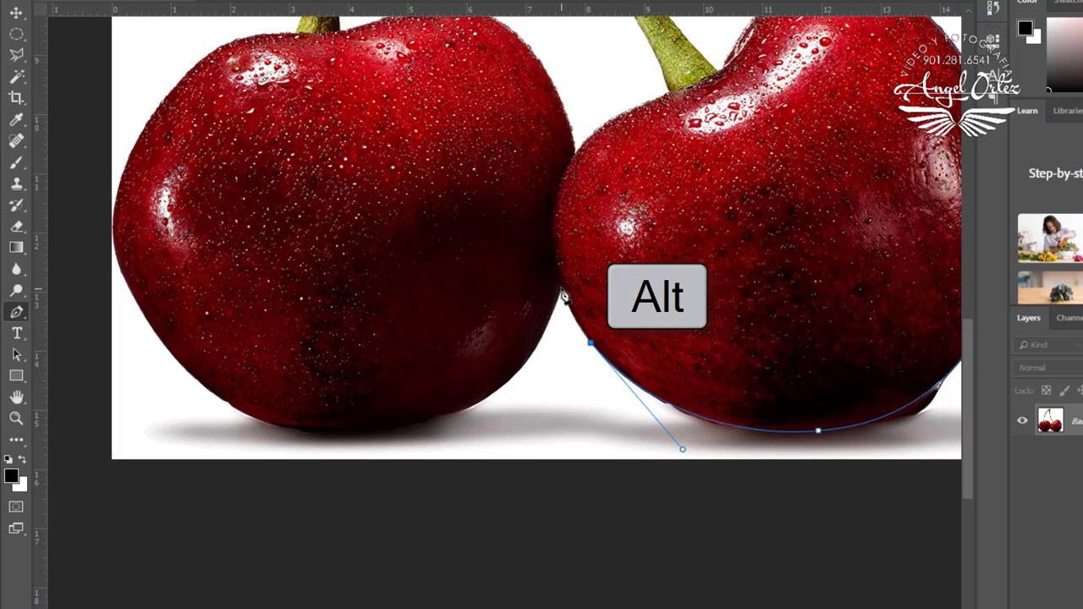
key(ctrl+plus)
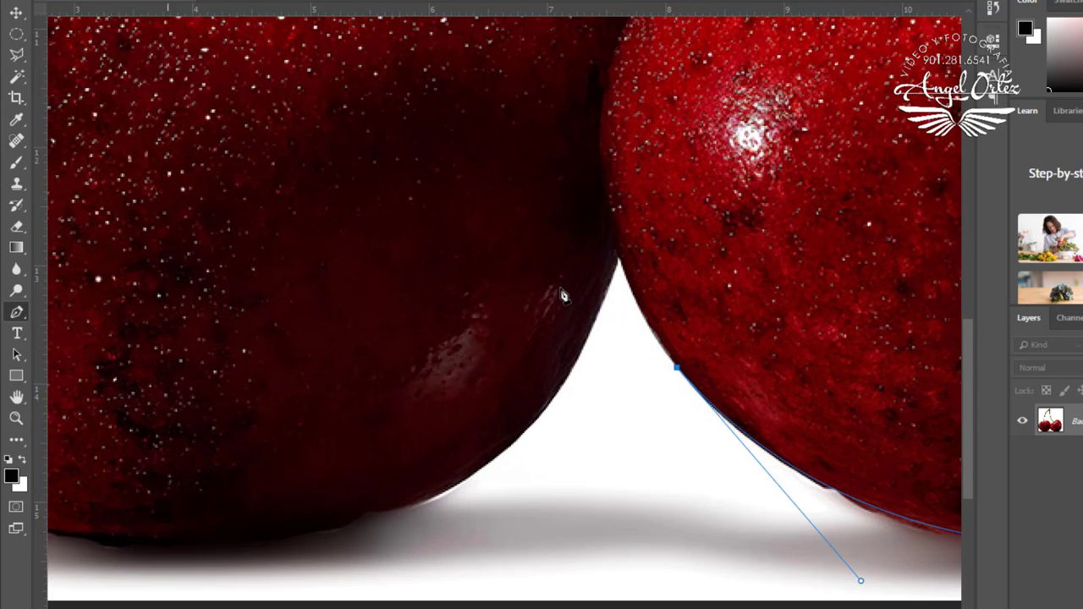
click(621, 259)
drag(621, 259, 610, 206)
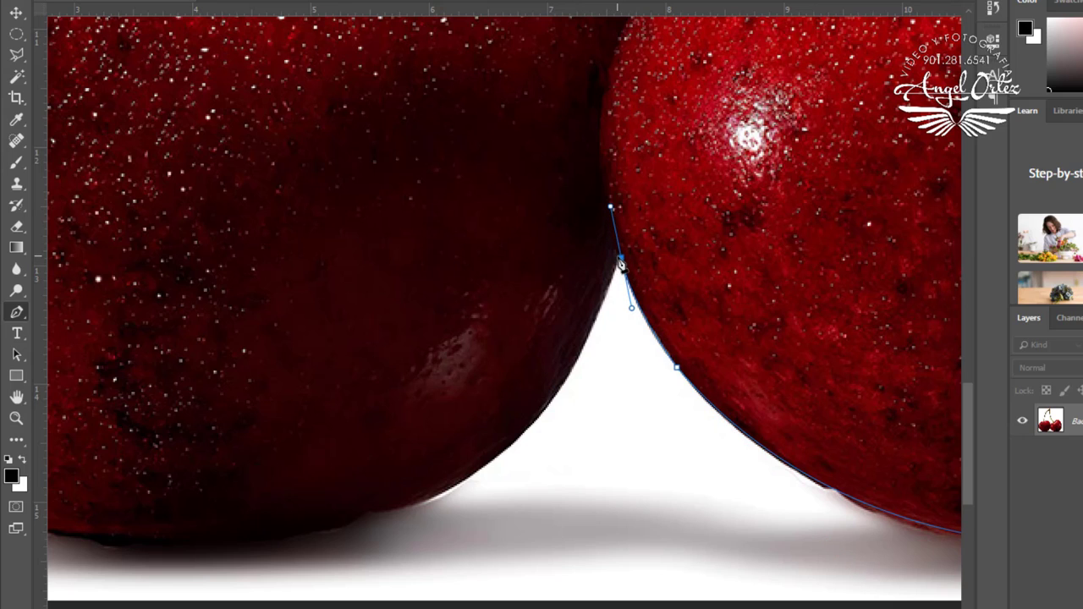
alt+click(621, 261)
Step: Trace the left cherry's lower right edge with two curved anchors, removing the outgoing handle of each
drag(537, 415, 503, 442)
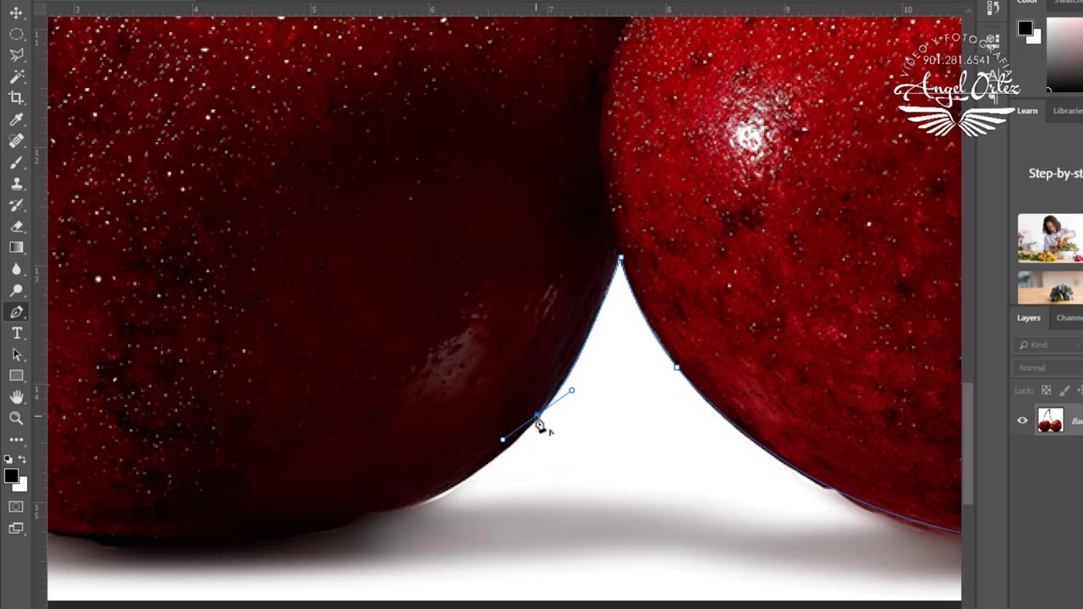
click(538, 421)
key(space)
drag(387, 474, 614, 366)
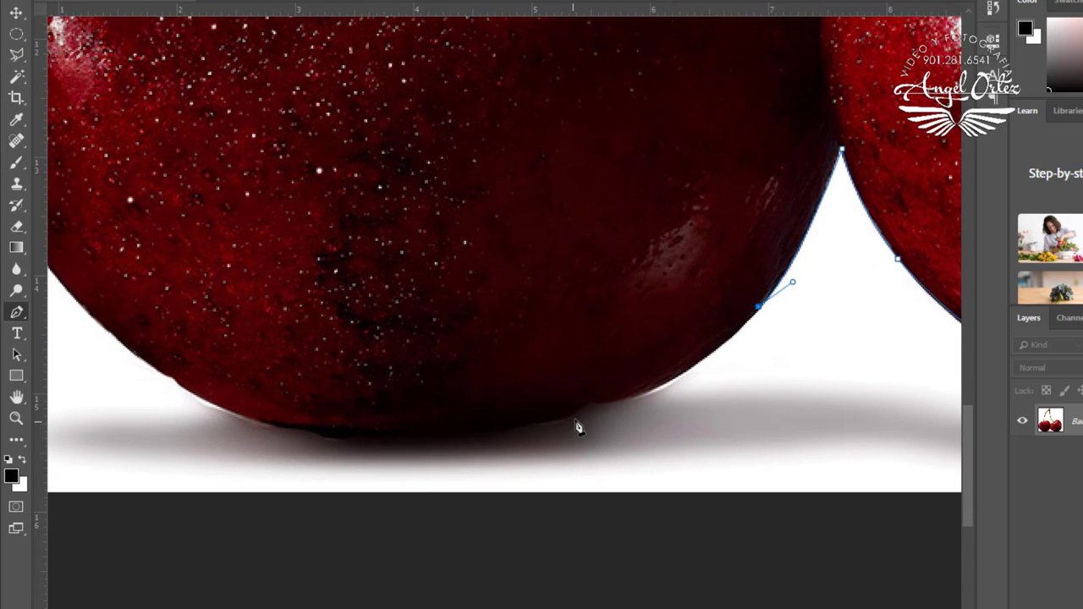
drag(592, 407, 491, 425)
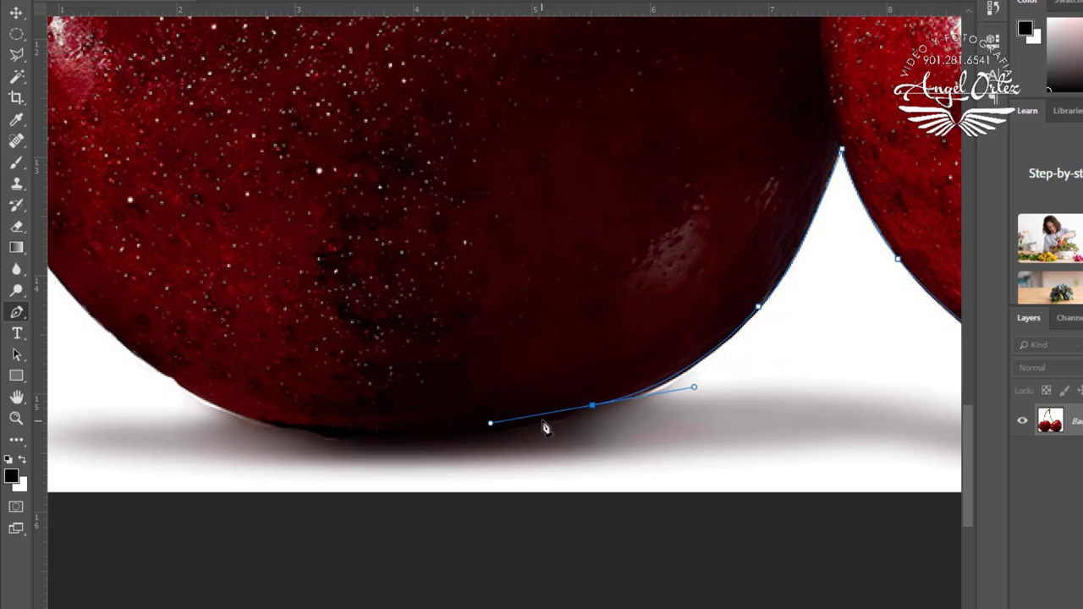
alt+click(592, 408)
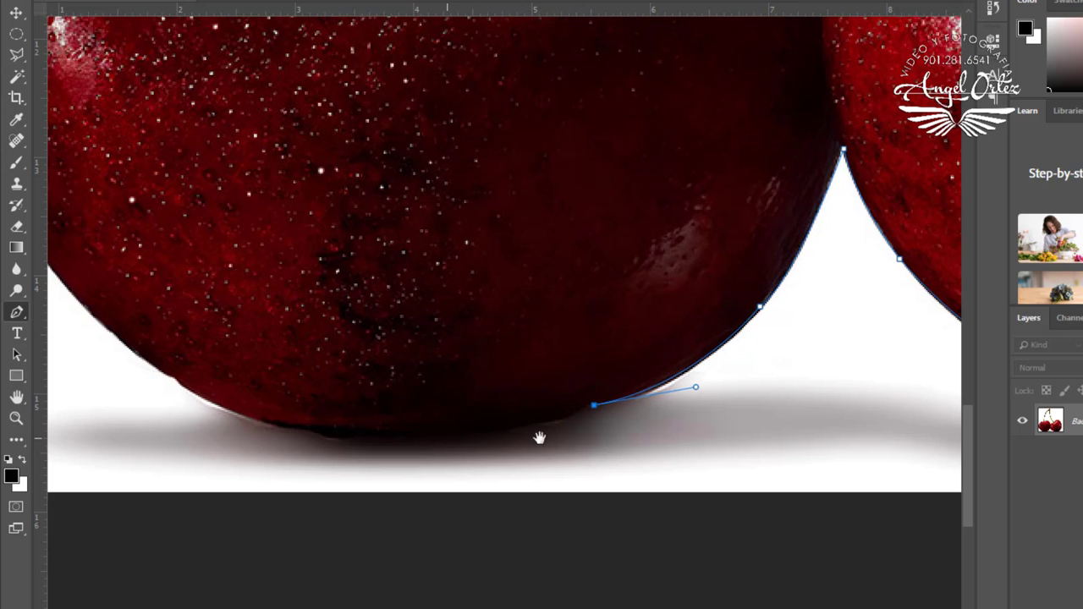
Step: Extend the path along the left cherry's bottom and lower left edge with two curved anchors, removing their outgoing handles
scroll(573, 438, left, 4)
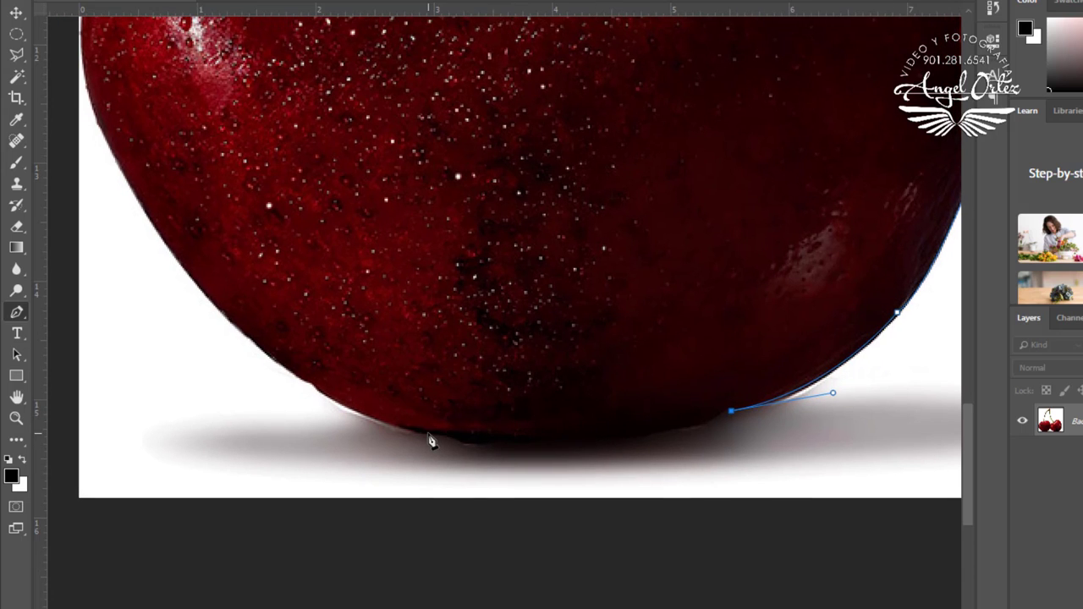
drag(429, 434, 266, 408)
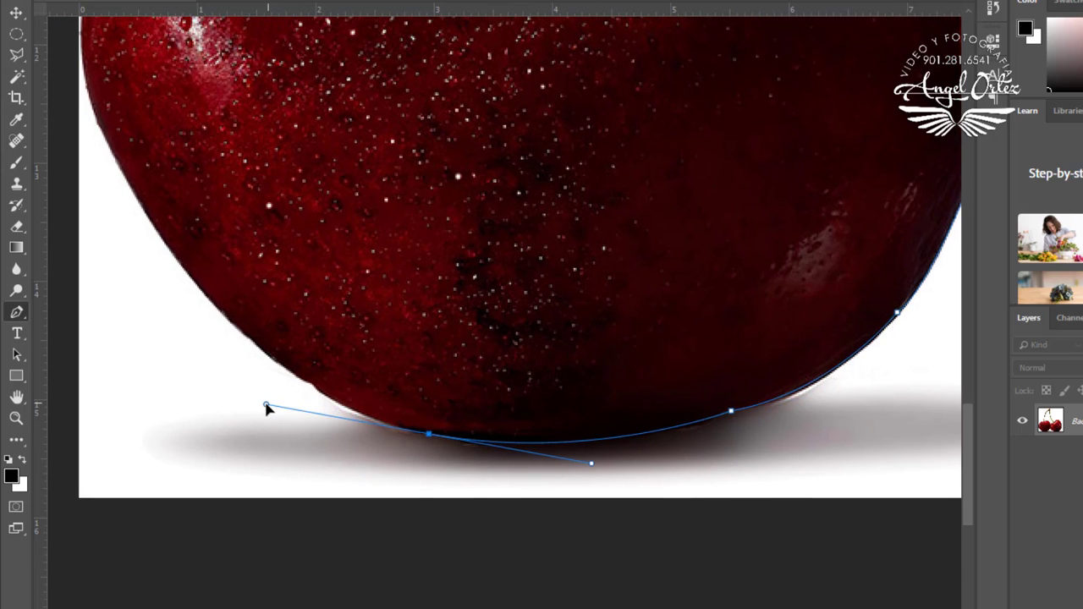
alt+click(429, 436)
drag(343, 378, 632, 481)
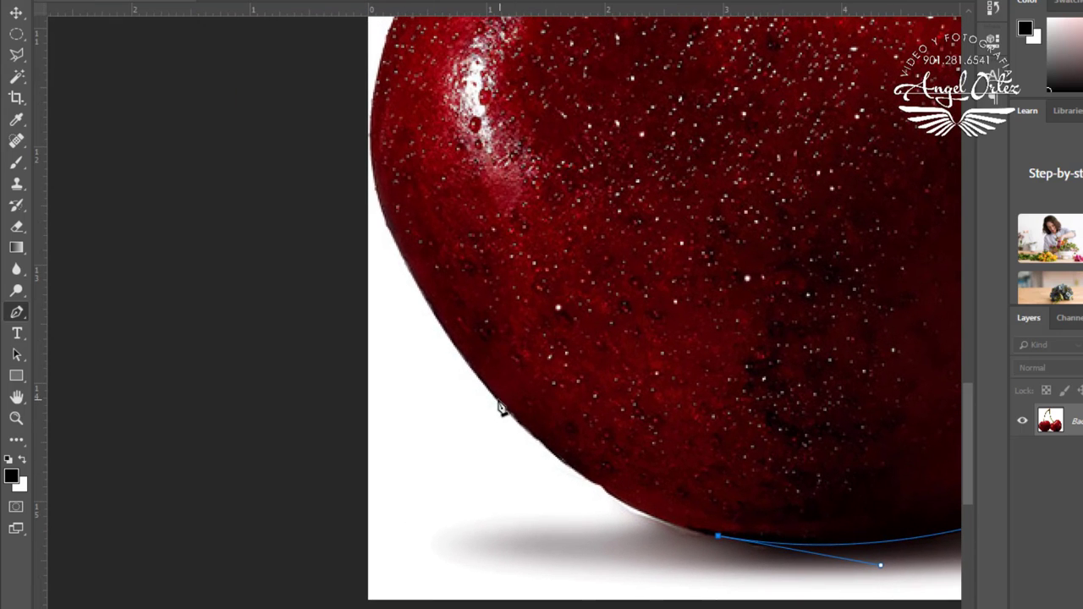
drag(498, 399, 423, 310)
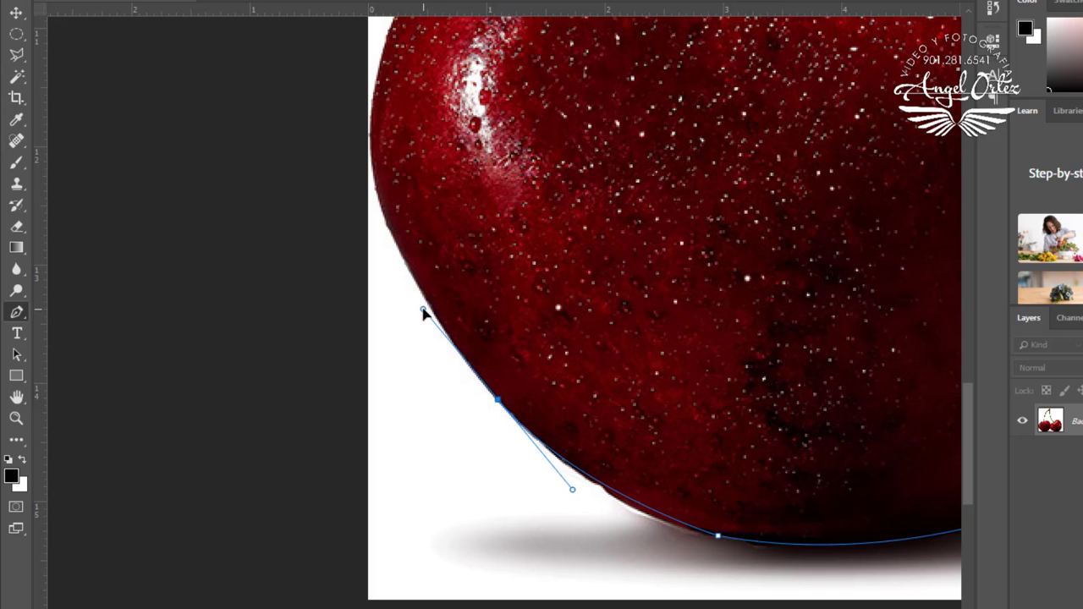
alt+click(499, 403)
Step: Add a curved anchor on the left cherry's outer left edge, just below its widest point, without an outgoing handle
drag(489, 240, 514, 410)
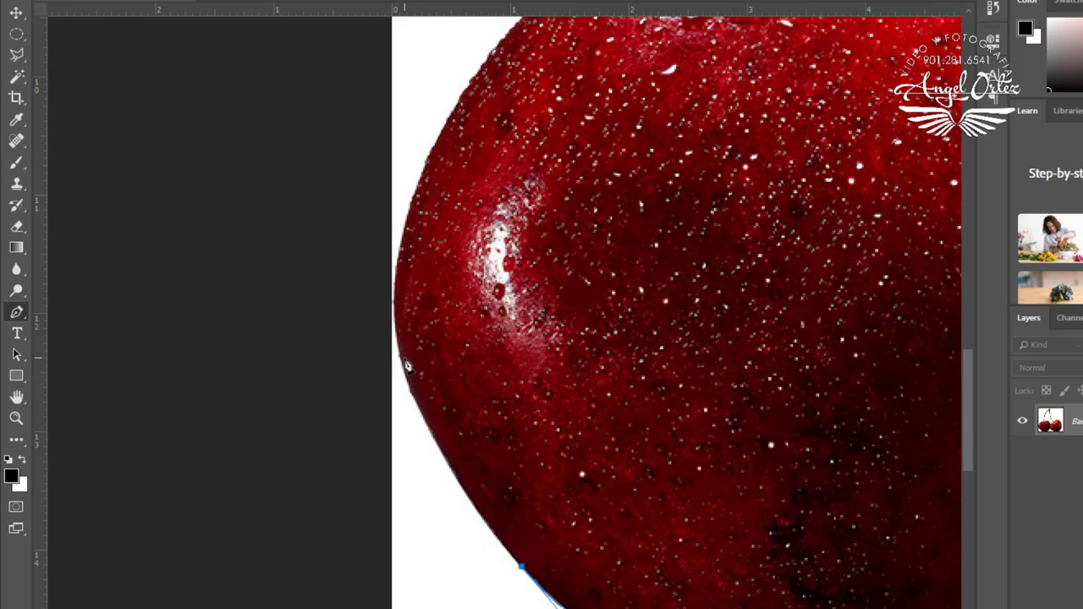
drag(402, 352, 388, 276)
key(ctrl+minus)
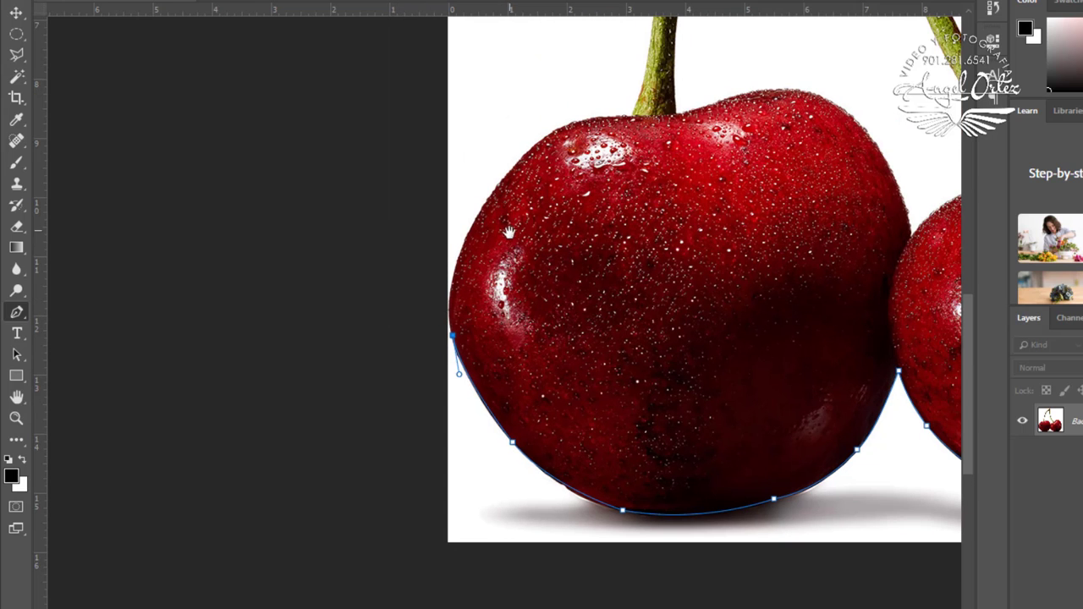
drag(507, 237, 496, 274)
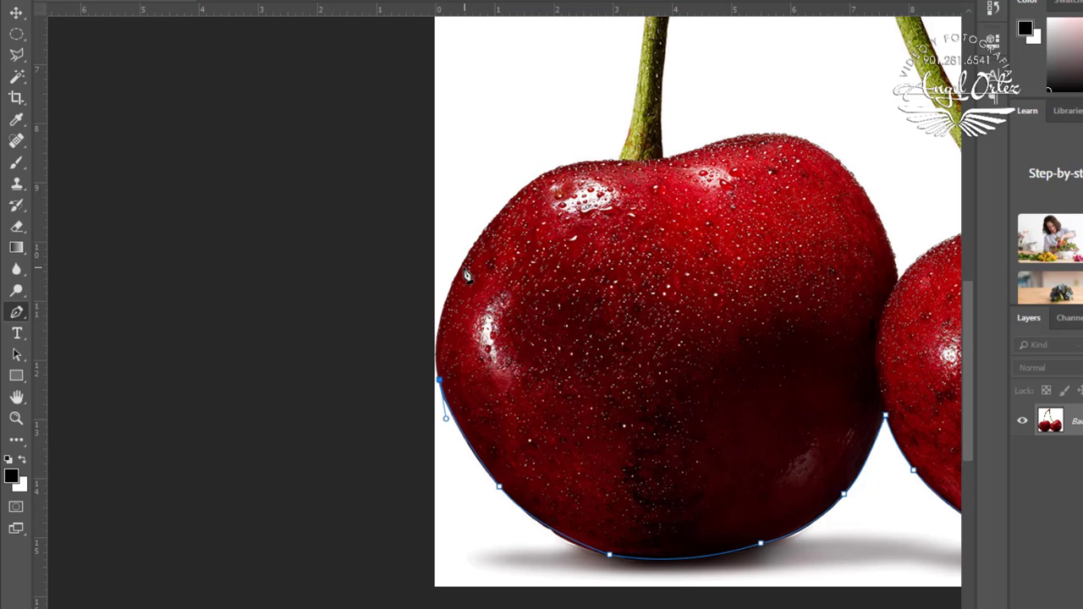
Step: Trace the left cherry's upper left edge with two curved anchors, removing the first one's outgoing handle
drag(463, 264, 499, 214)
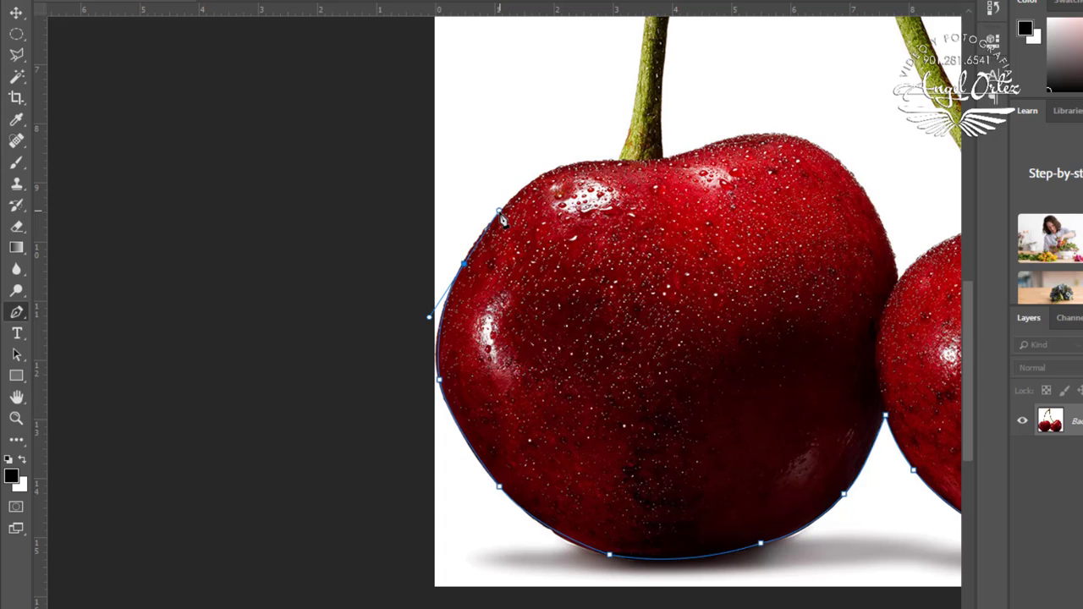
alt+click(465, 265)
click(552, 173)
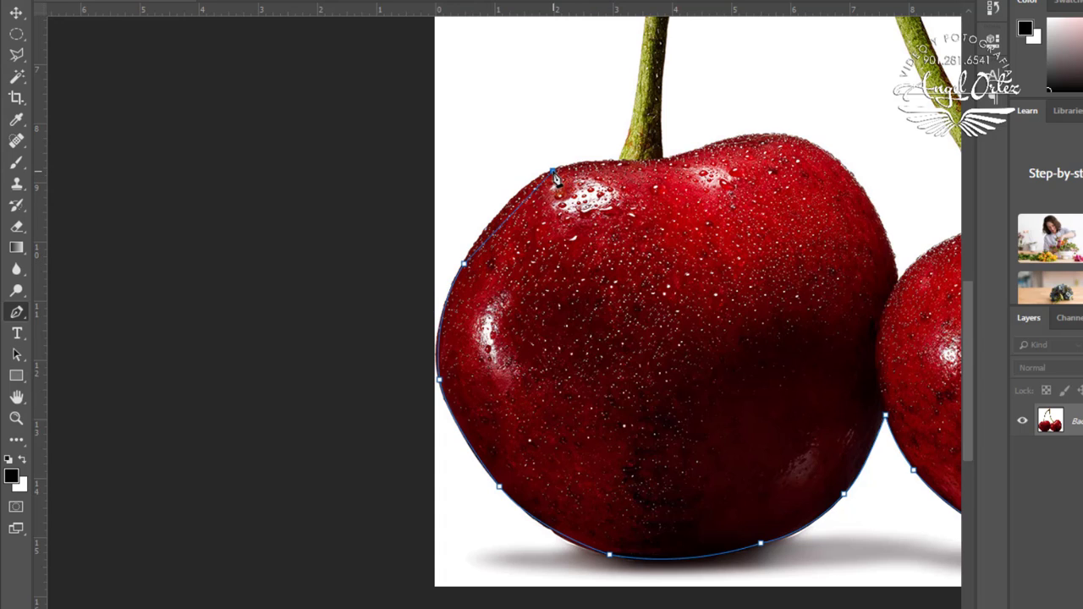
drag(553, 173, 596, 157)
Step: Extend the path along the left cherry's top to its stem's base with a curved anchor, removing the outgoing handle
key(ctrl+plus)
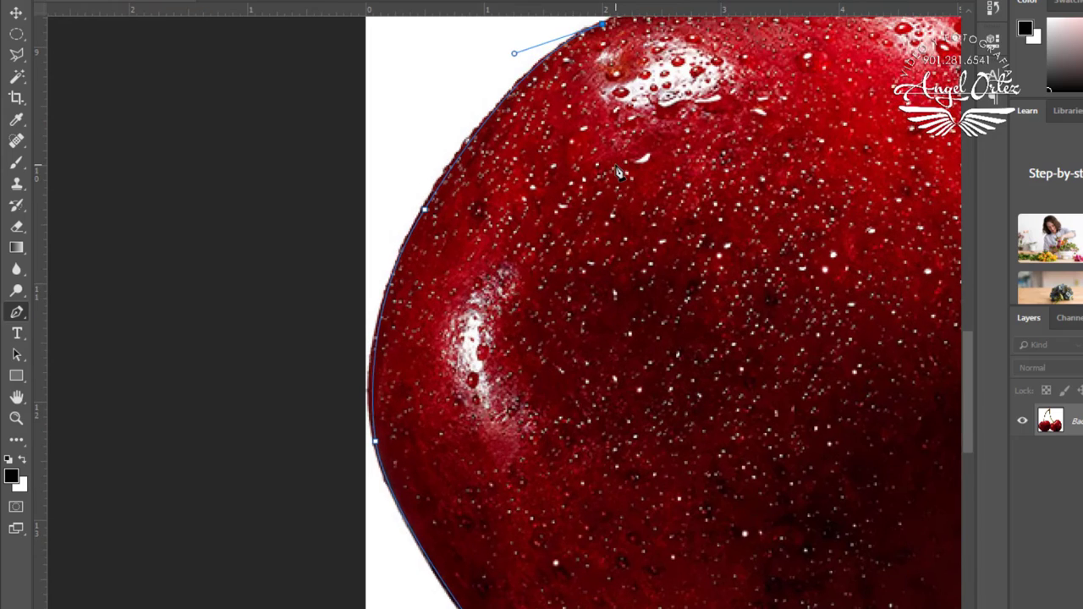
drag(647, 163, 491, 458)
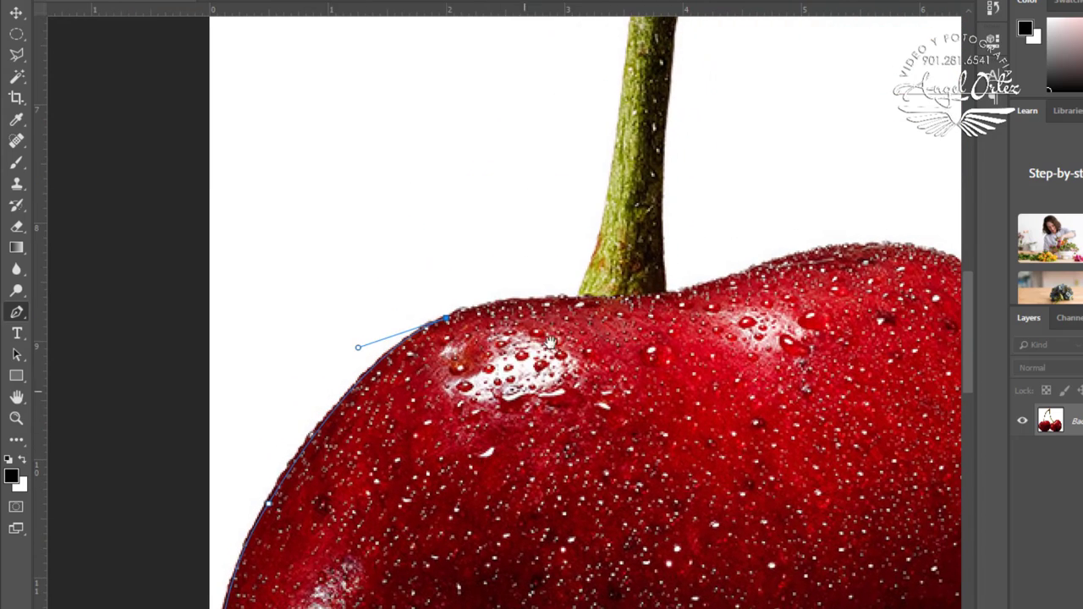
drag(579, 298, 642, 303)
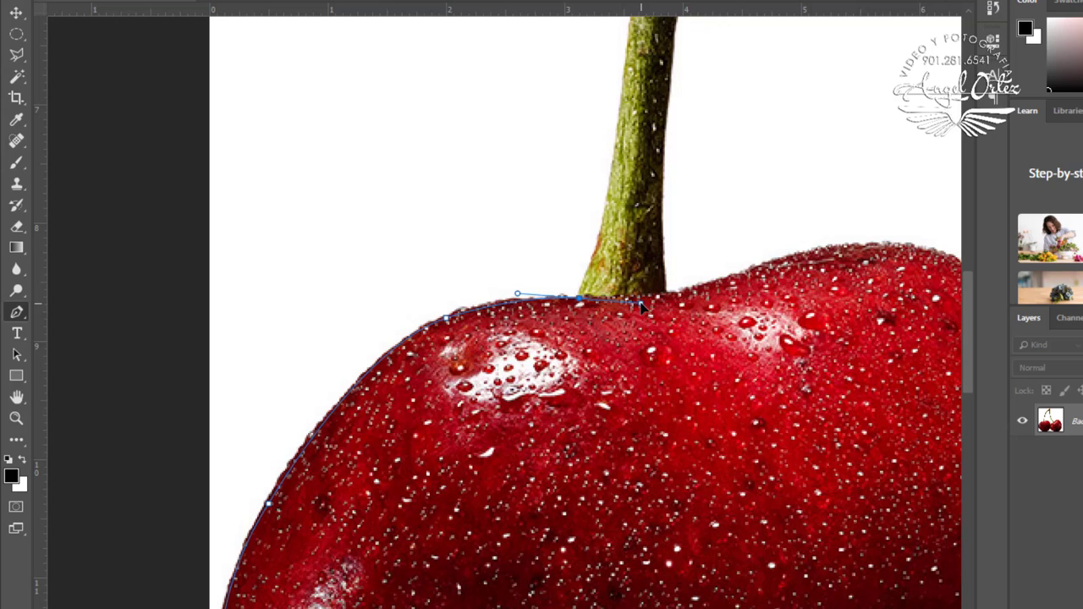
alt+click(581, 301)
Step: Trace the left stem's outer edge from its base through the lower bend with widely spaced curved anchors
drag(594, 233, 555, 446)
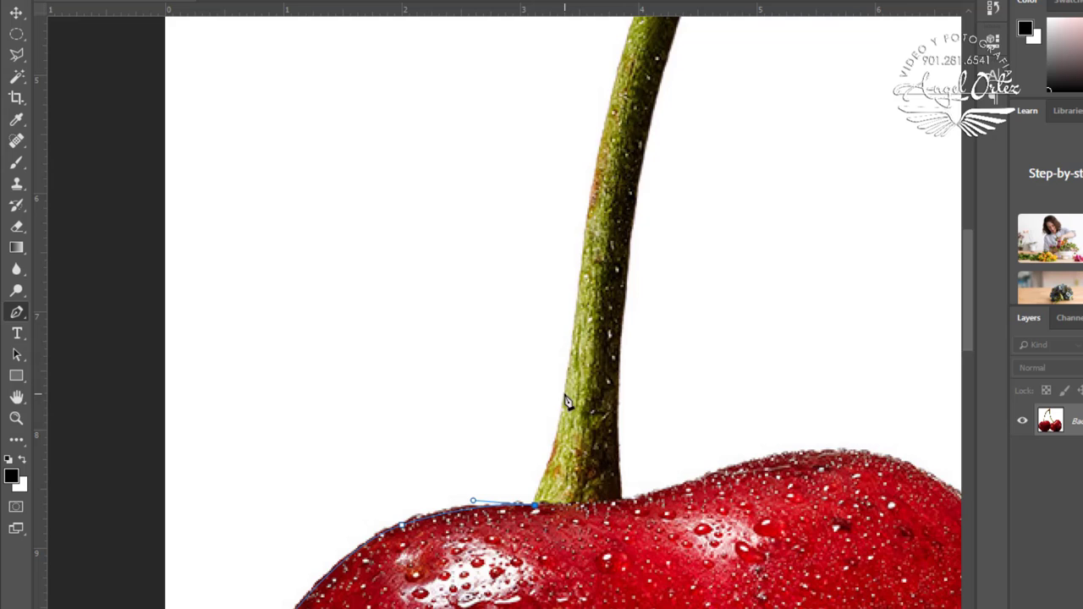
drag(564, 394, 579, 336)
drag(587, 228, 561, 326)
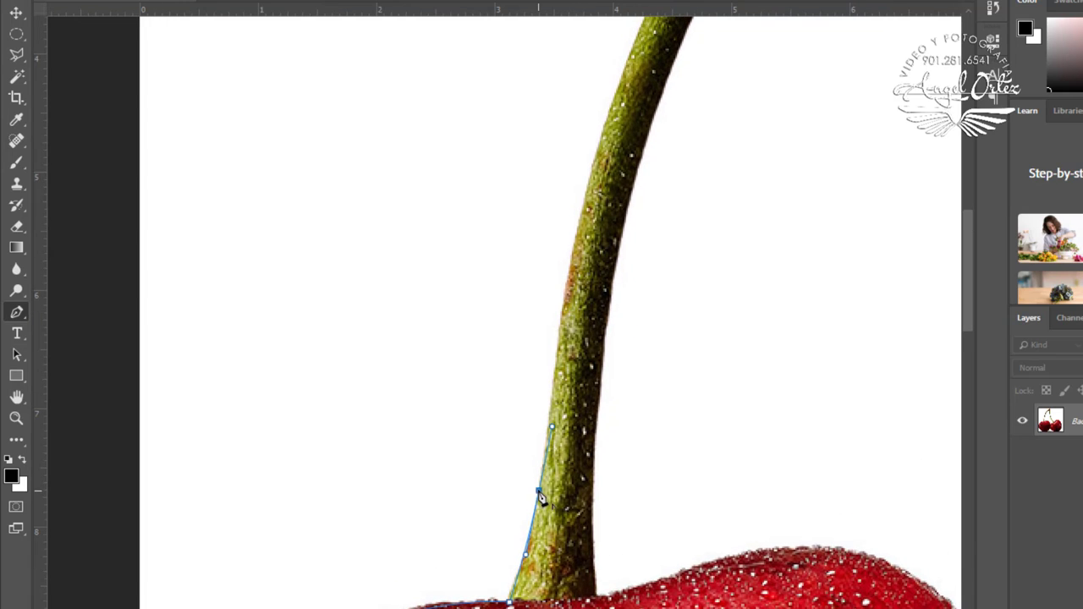
alt+click(539, 492)
drag(569, 280, 548, 252)
drag(513, 305, 496, 325)
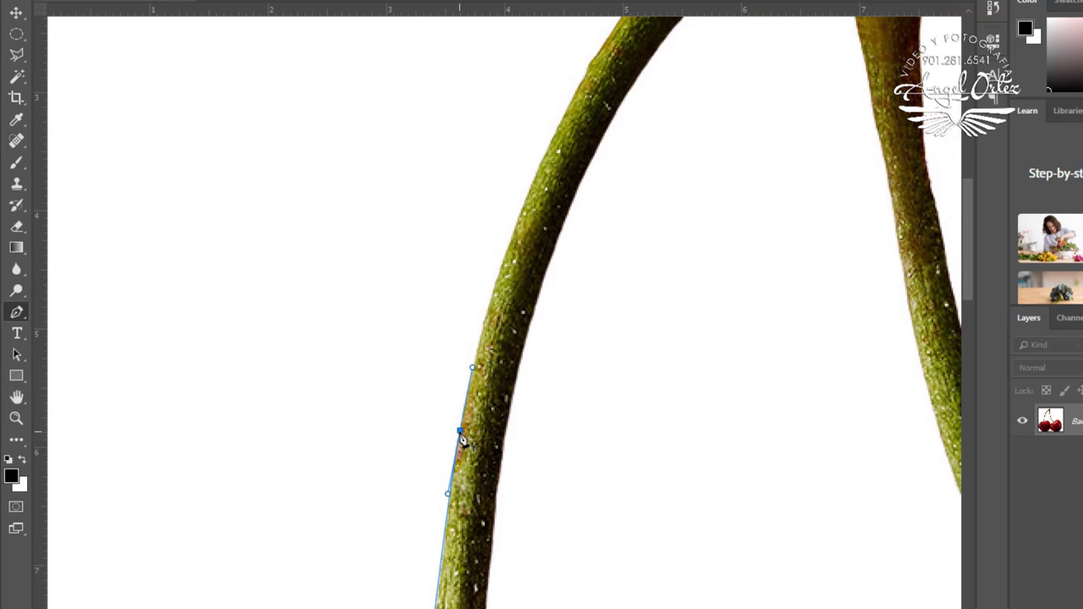
drag(513, 230, 424, 337)
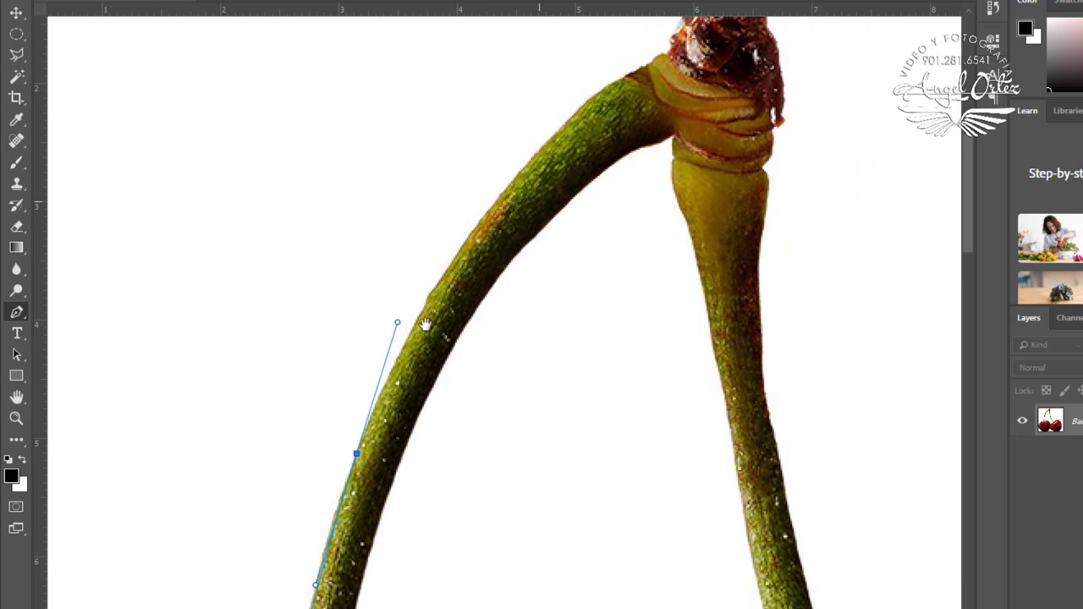
Step: Continue the path along the left stem's upper outer edge to where it meets the ringed joint
click(541, 153)
drag(544, 157, 440, 258)
click(500, 205)
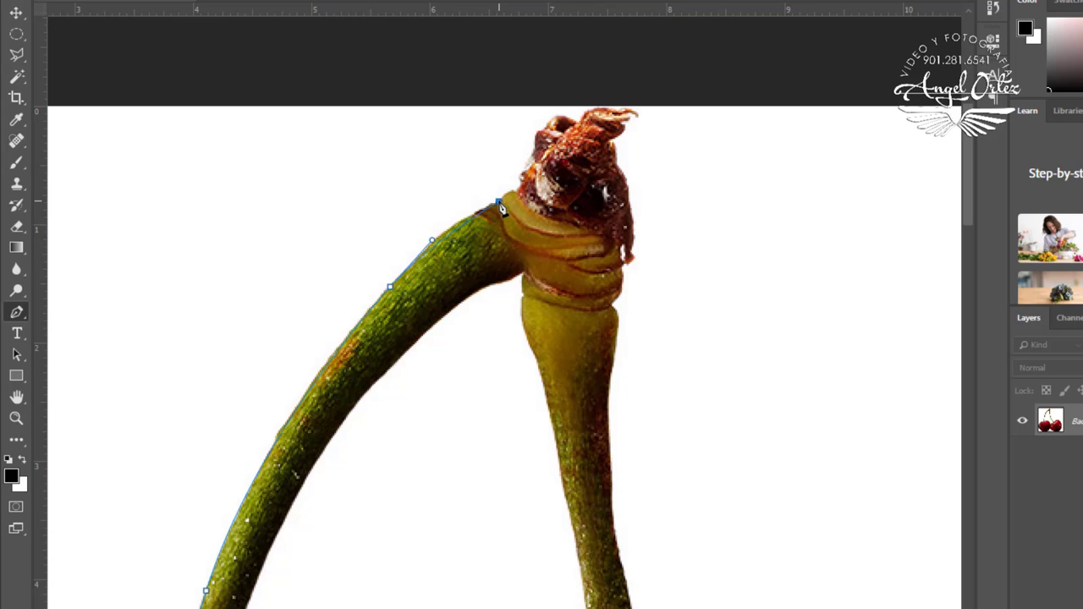
drag(518, 192, 588, 133)
click(277, 535)
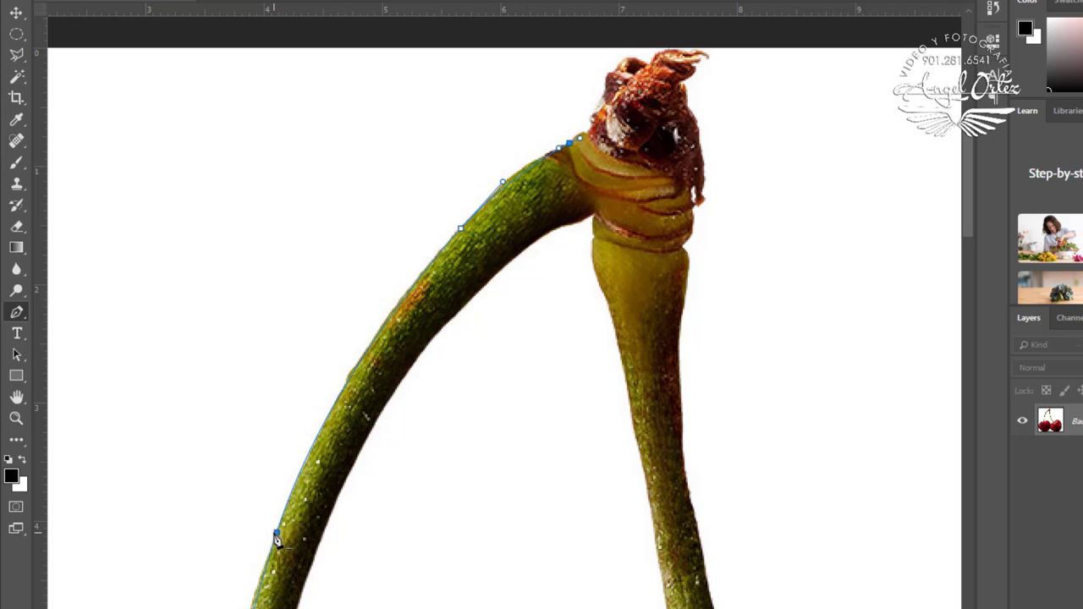
click(462, 231)
drag(582, 144, 513, 283)
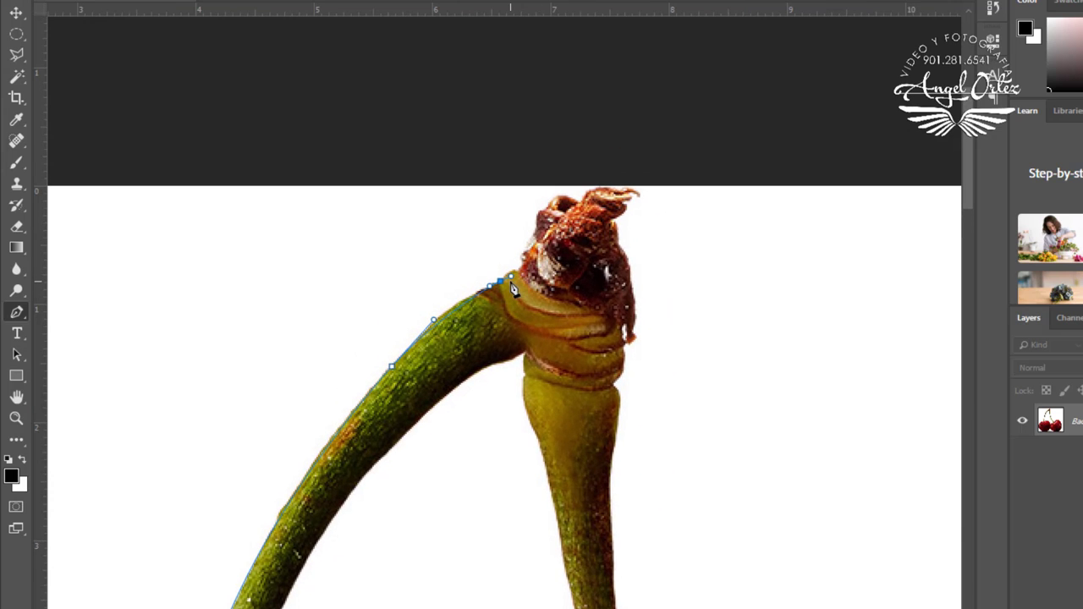
Step: Trace the corner where the ringed joint meets the woody tip and start up the tip's left edge
scroll(513, 290, up, 3)
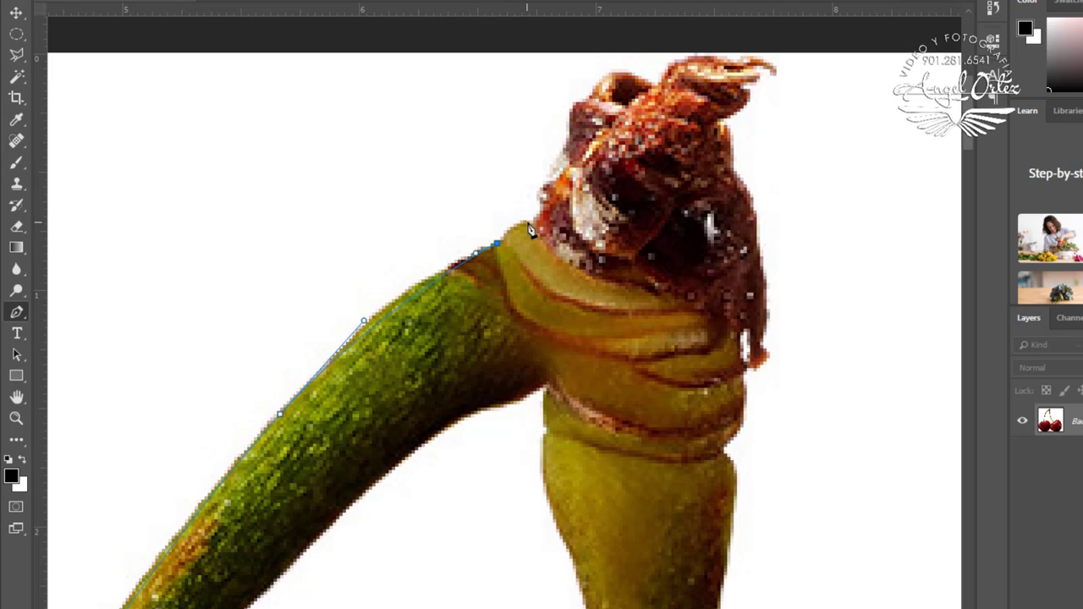
drag(527, 220, 540, 220)
click(544, 200)
drag(559, 166, 492, 277)
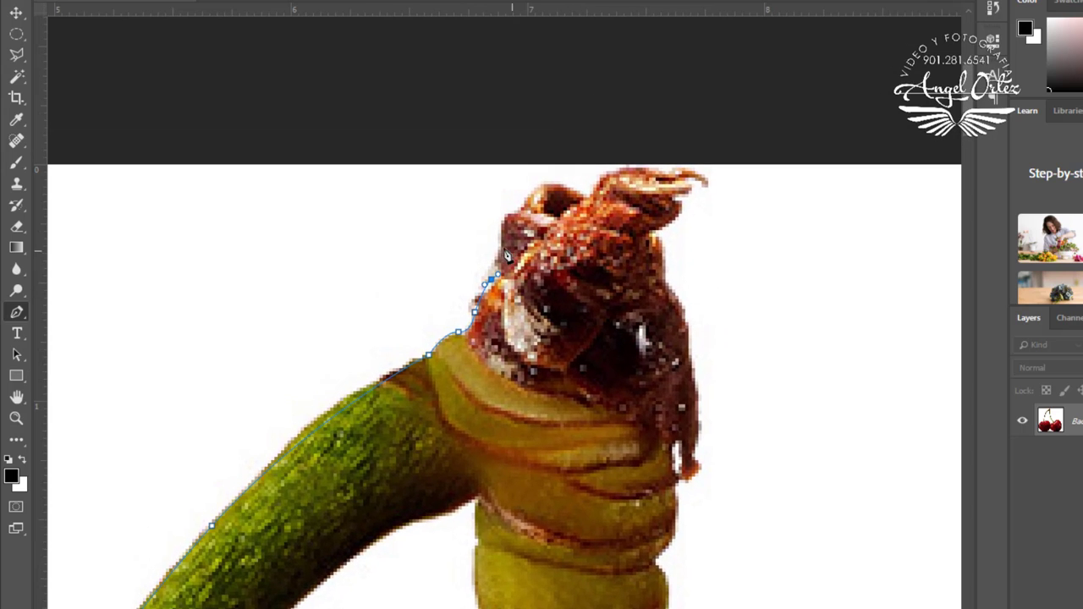
Step: Trace the woody tip's left and top edges with closely spaced anchors
click(501, 247)
click(505, 220)
click(517, 210)
click(530, 197)
click(541, 187)
click(552, 183)
click(567, 187)
click(582, 193)
click(592, 185)
click(602, 181)
click(616, 172)
click(630, 172)
click(643, 171)
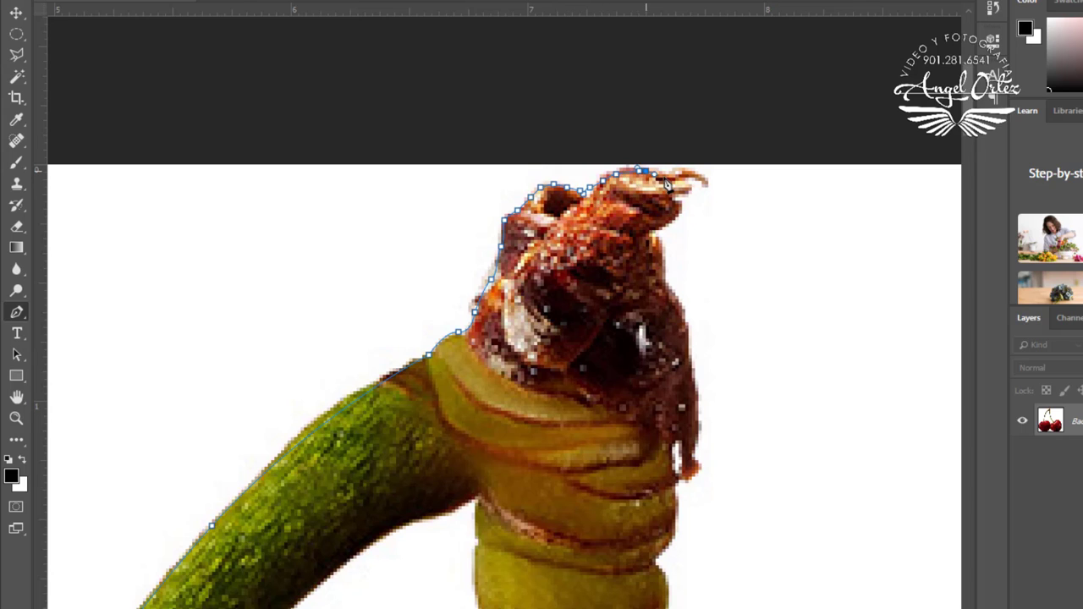
Step: Trace around the woody tip's upper right protrusion and into the recess beneath it with closely spaced anchors
click(666, 179)
click(679, 186)
click(678, 196)
drag(652, 230, 634, 233)
click(650, 242)
click(662, 272)
click(665, 282)
drag(667, 293, 585, 184)
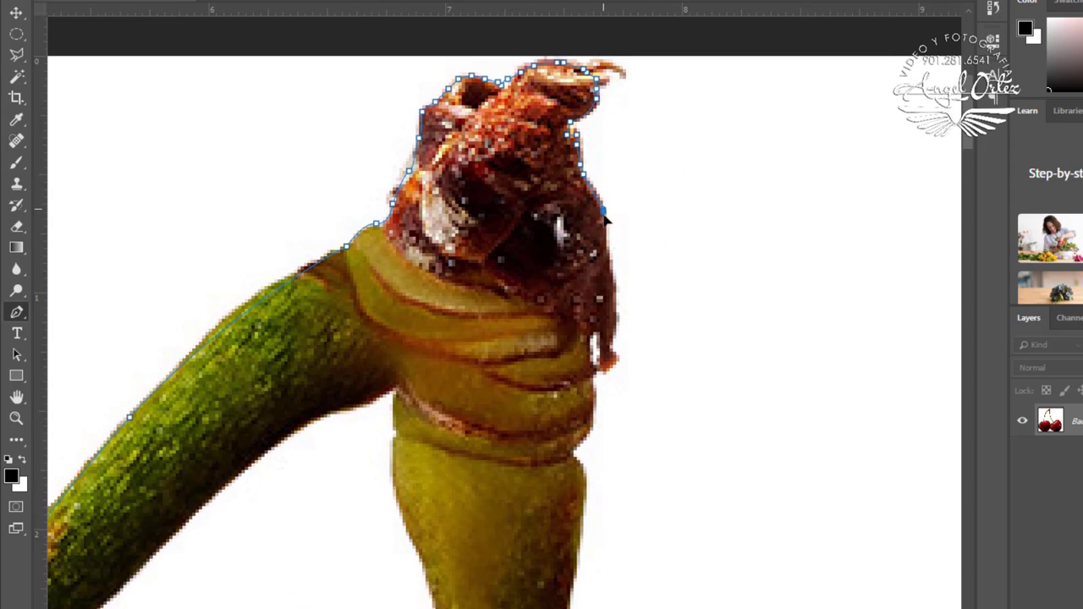
Step: Extend the path down the woody tip's right edge with closely spaced anchors
click(602, 209)
click(607, 234)
click(612, 262)
click(613, 276)
click(613, 295)
click(612, 313)
click(613, 329)
Step: Trace around the woody tip's lower end and down the ringed joint's right edge to the notch above the right stem
drag(610, 337, 619, 173)
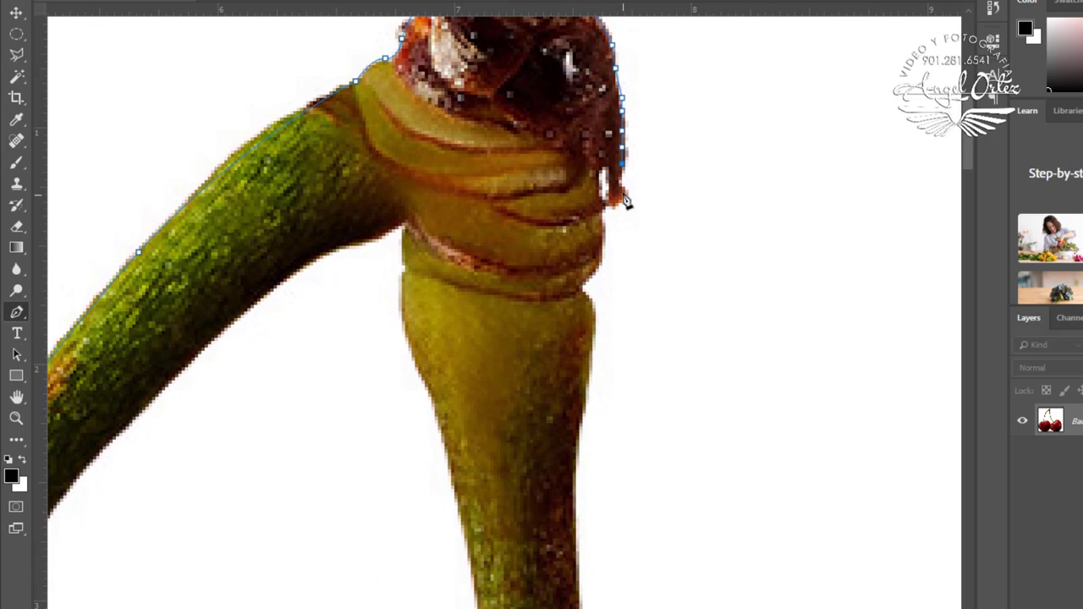
click(619, 187)
click(602, 209)
drag(604, 226, 611, 167)
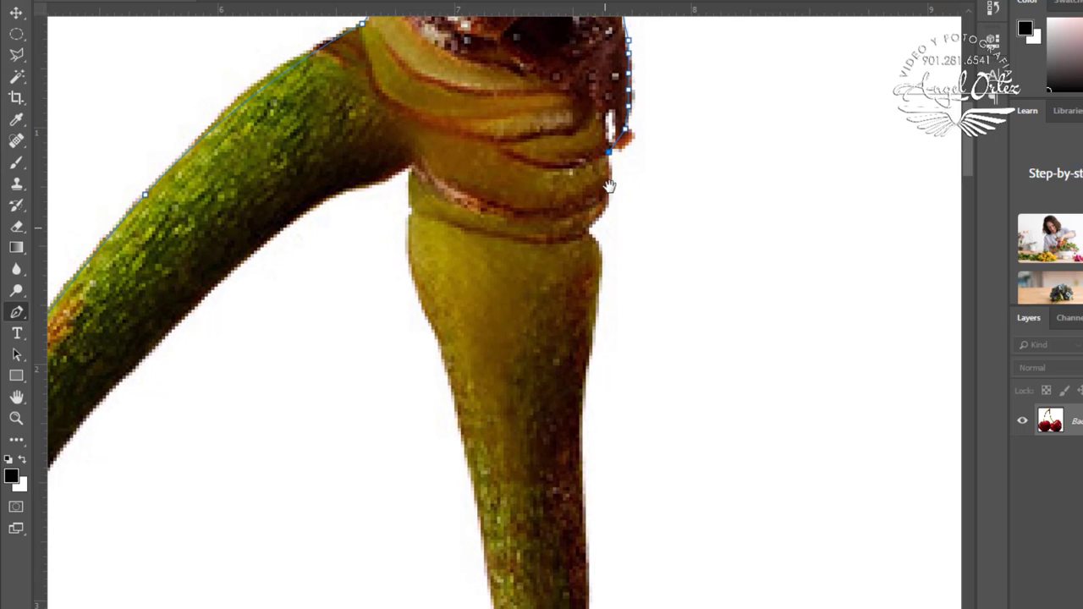
drag(603, 213, 570, 162)
alt+click(602, 213)
click(589, 223)
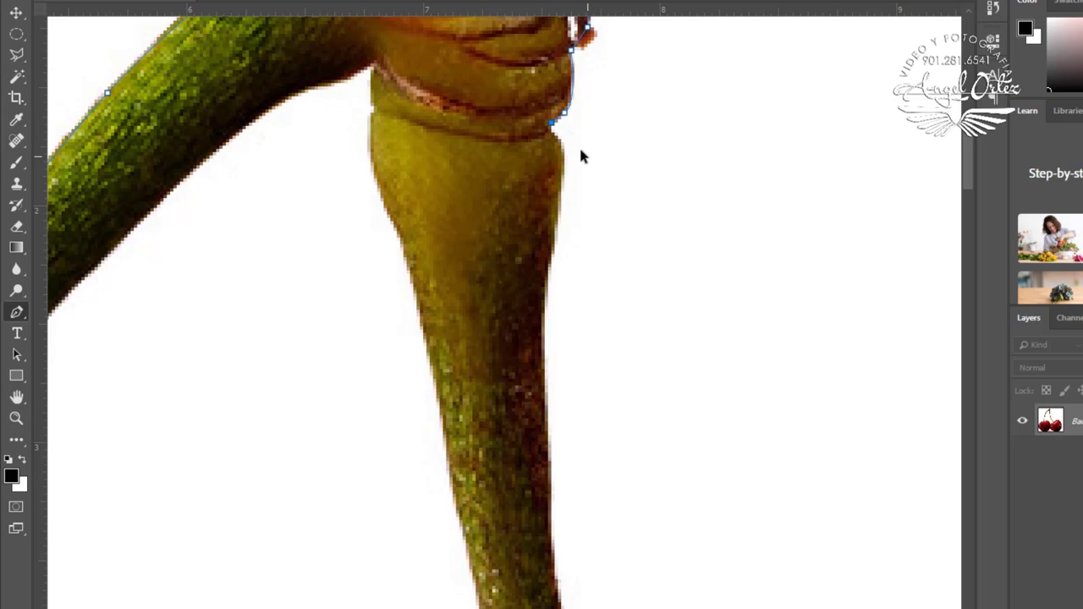
Step: Undo the last anchor edit and trace the right stem's outer edge down from the notch through its narrowing upper part
key(ctrl+z)
drag(564, 184, 518, 99)
click(508, 172)
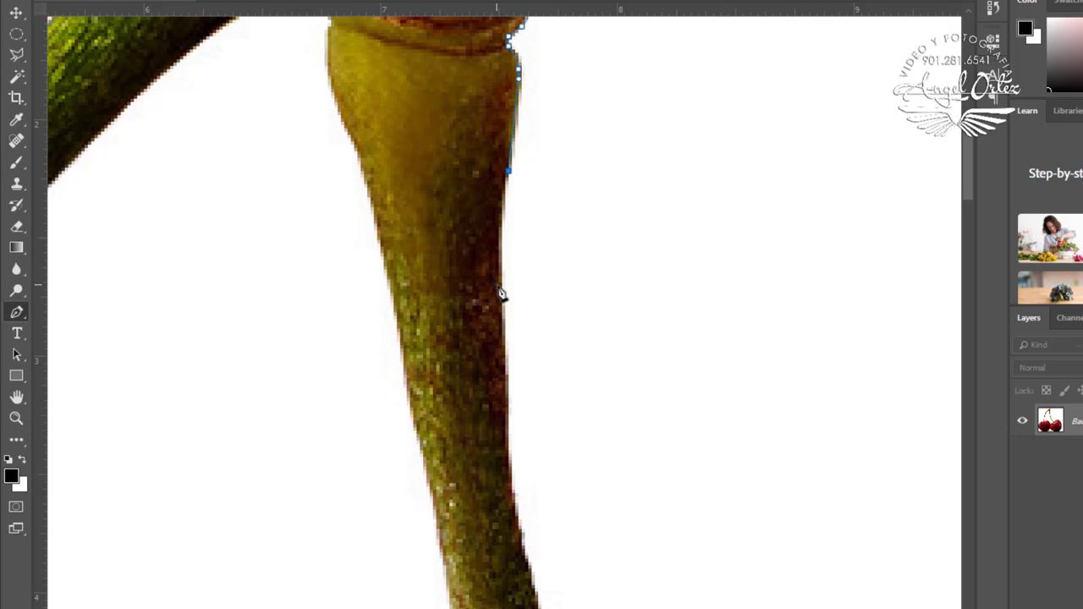
mouse_move(498, 286)
mouse_down()
mouse_move(500, 320)
mouse_move(485, 108)
mouse_up()
click(491, 227)
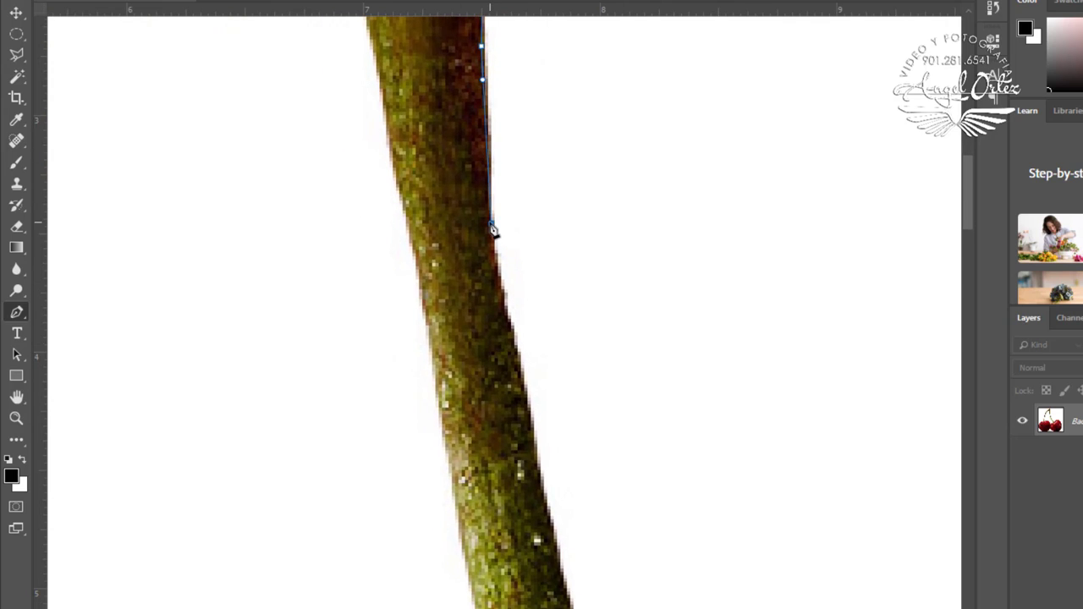
Step: Trace the right stem's outer edge along its middle section with anchors that follow its bend
drag(489, 317, 438, 155)
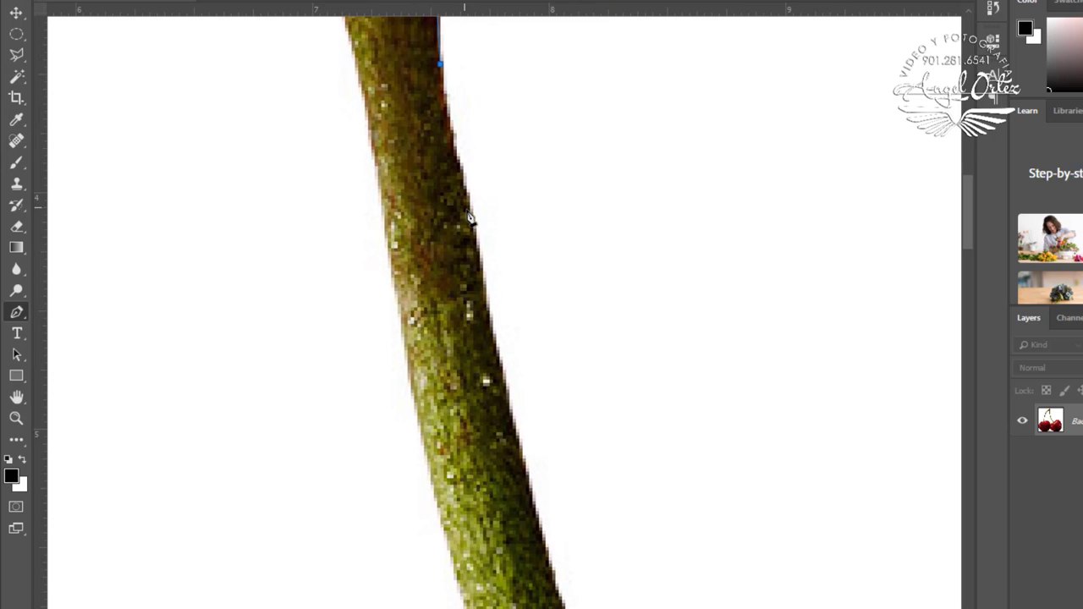
drag(473, 215, 477, 248)
scroll(478, 248, down, 4)
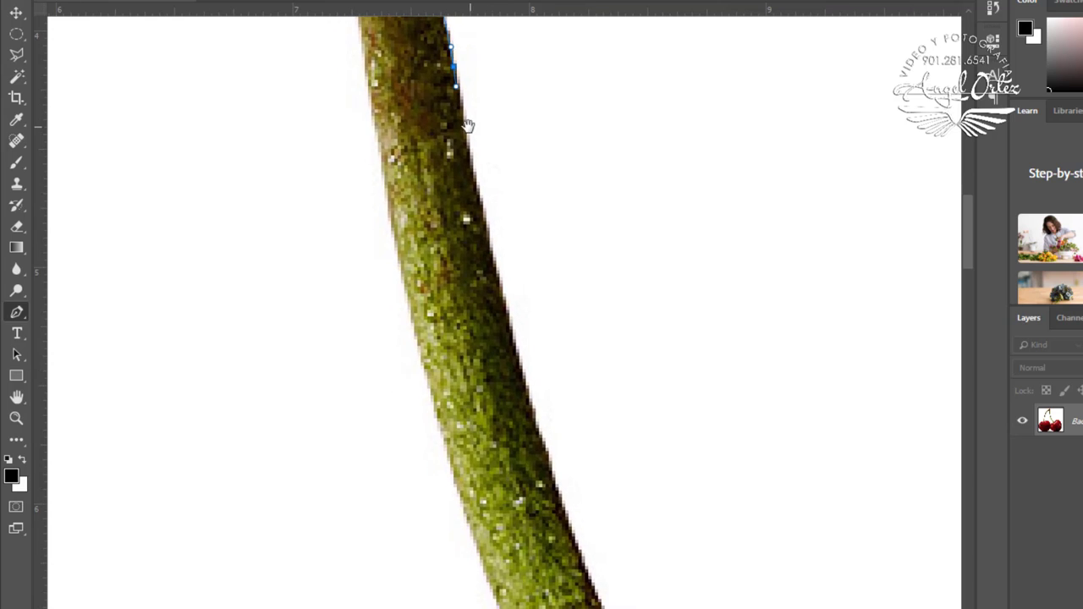
scroll(490, 252, down, 4)
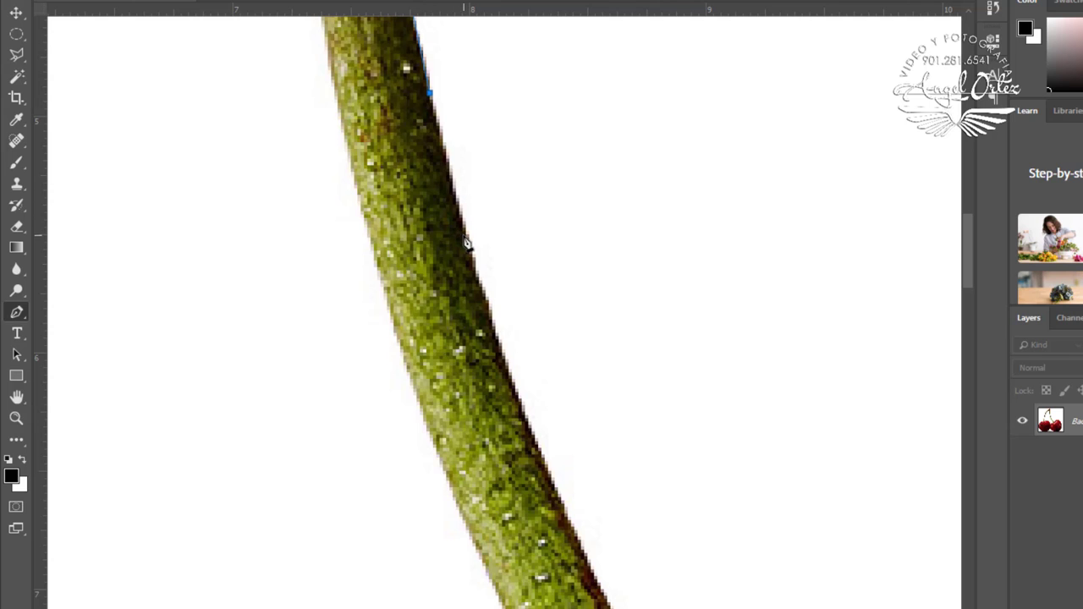
scroll(464, 227, down, 4)
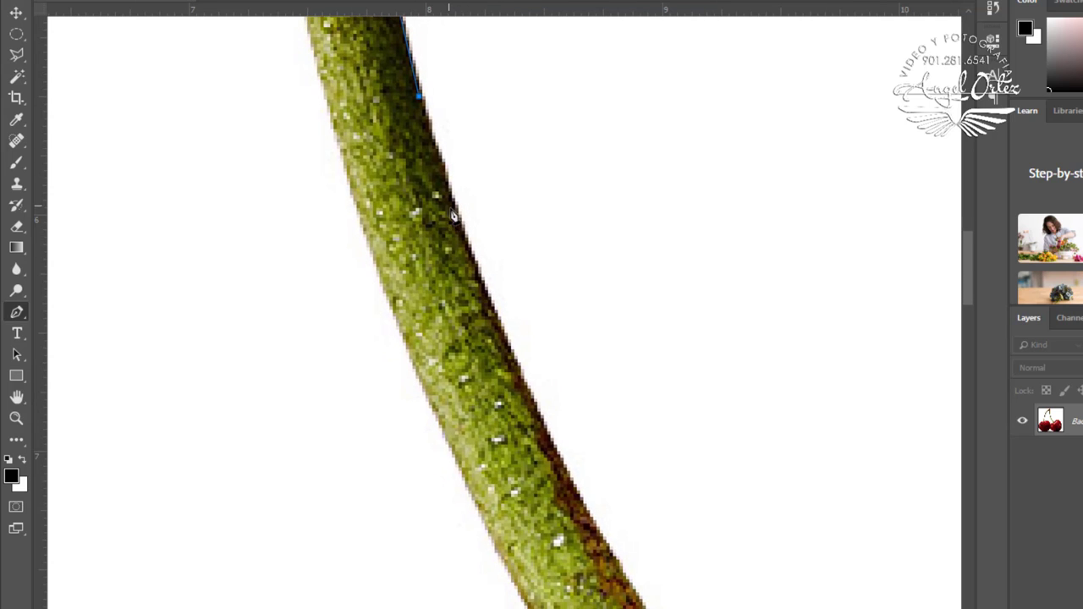
scroll(474, 265, down, 4)
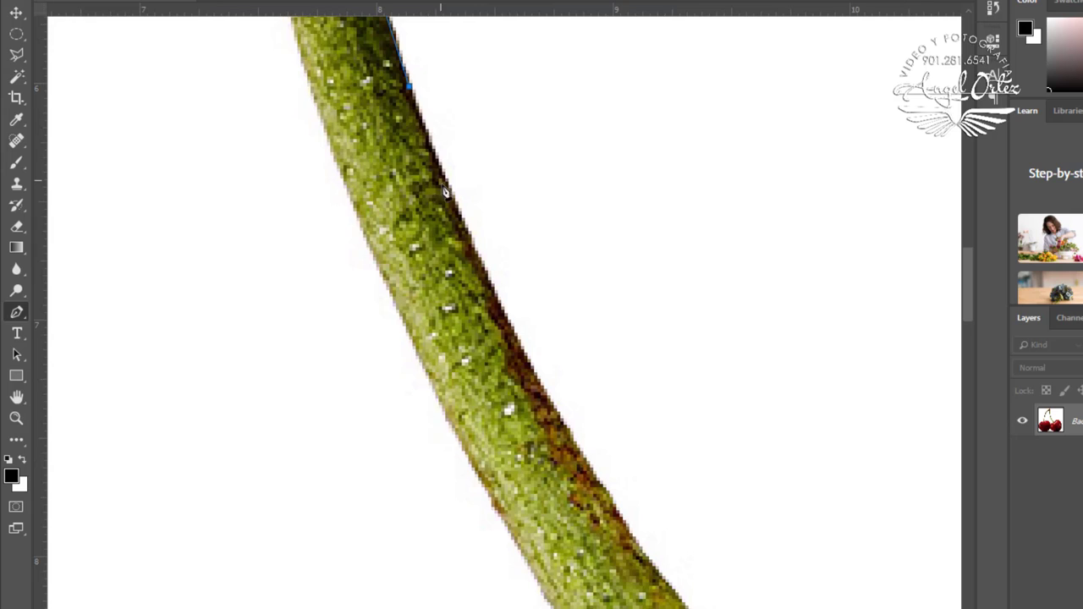
scroll(459, 217, down, 4)
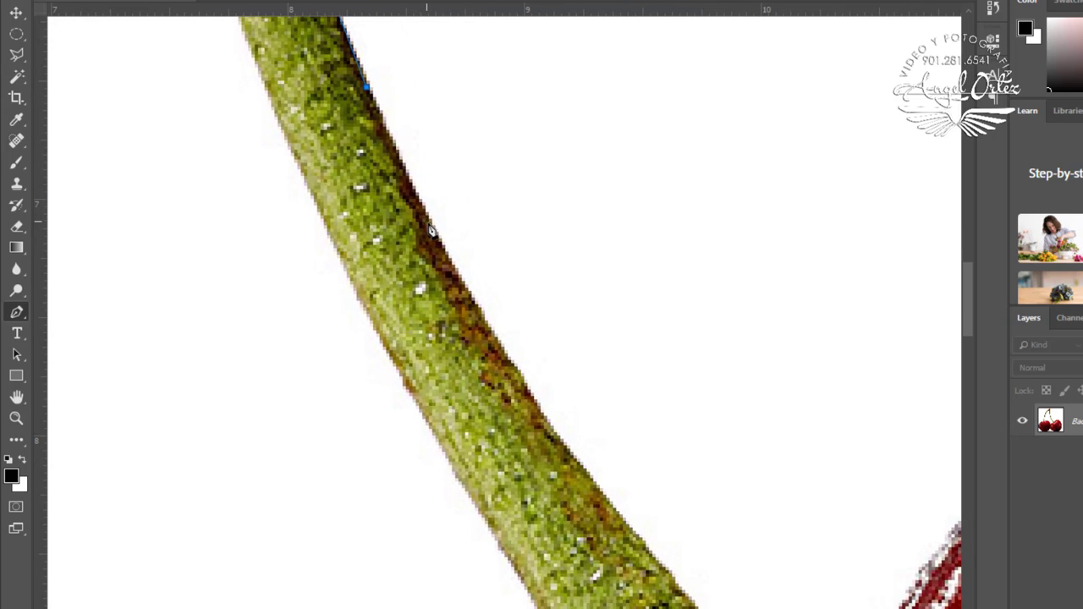
scroll(449, 245, down, 4)
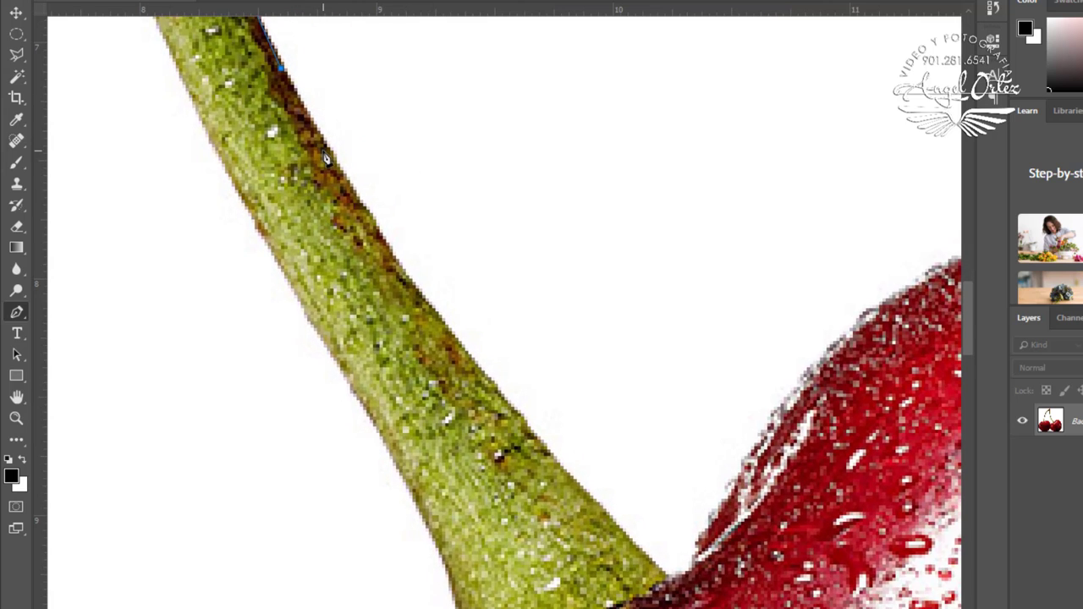
Step: Continue the path down the right stem's lower outer edge to where it meets the right cherry
click(334, 162)
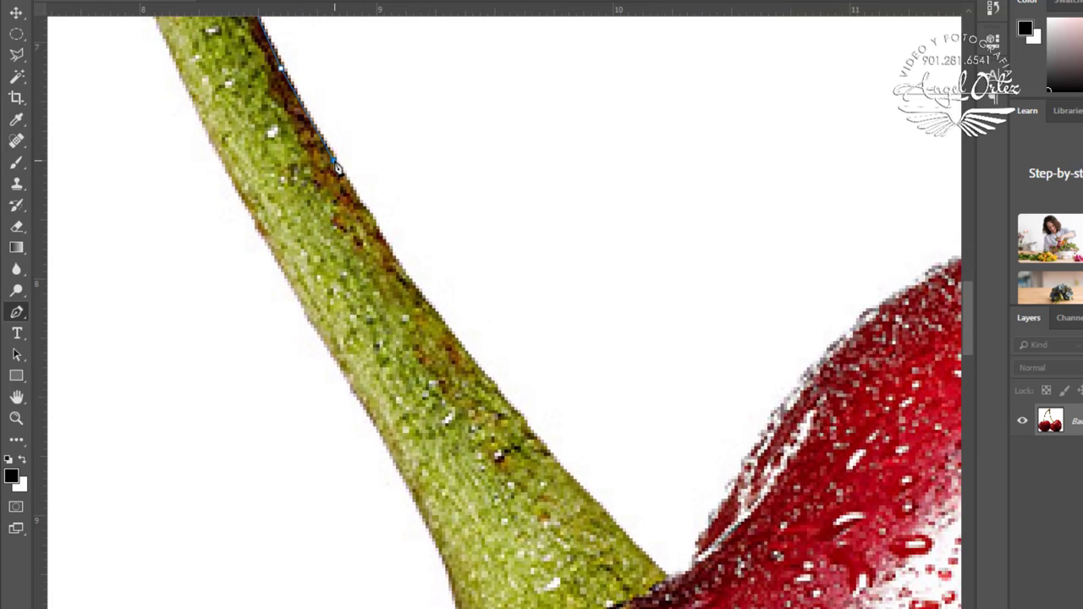
click(367, 218)
drag(369, 219, 256, 94)
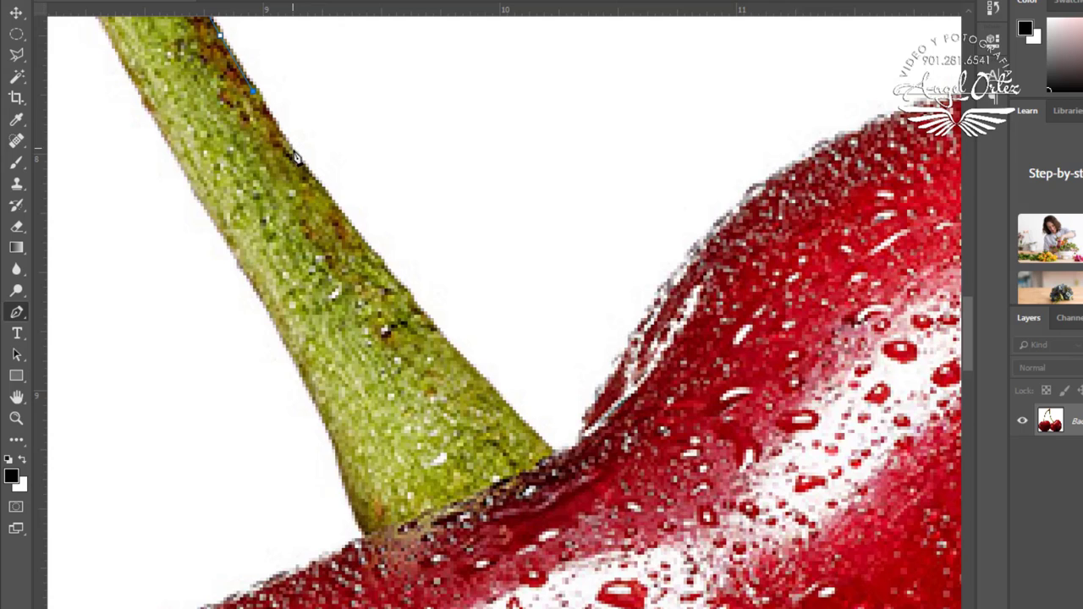
click(294, 157)
click(414, 303)
drag(454, 349, 360, 254)
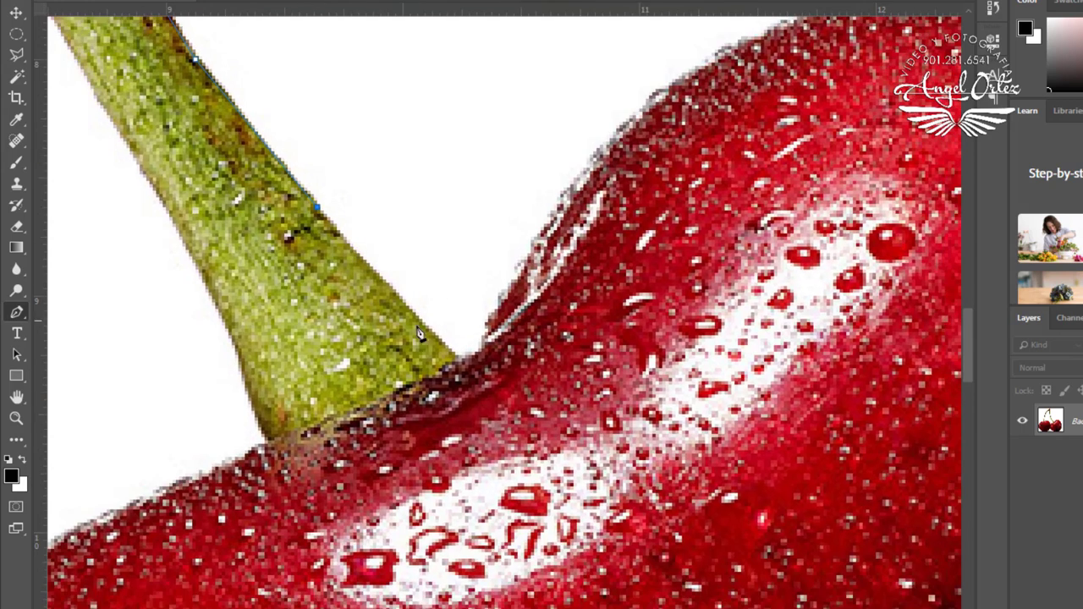
click(458, 362)
Step: Trace the right cherry's upper left edge from the stem's base towards its top with curved anchors
drag(458, 362, 408, 271)
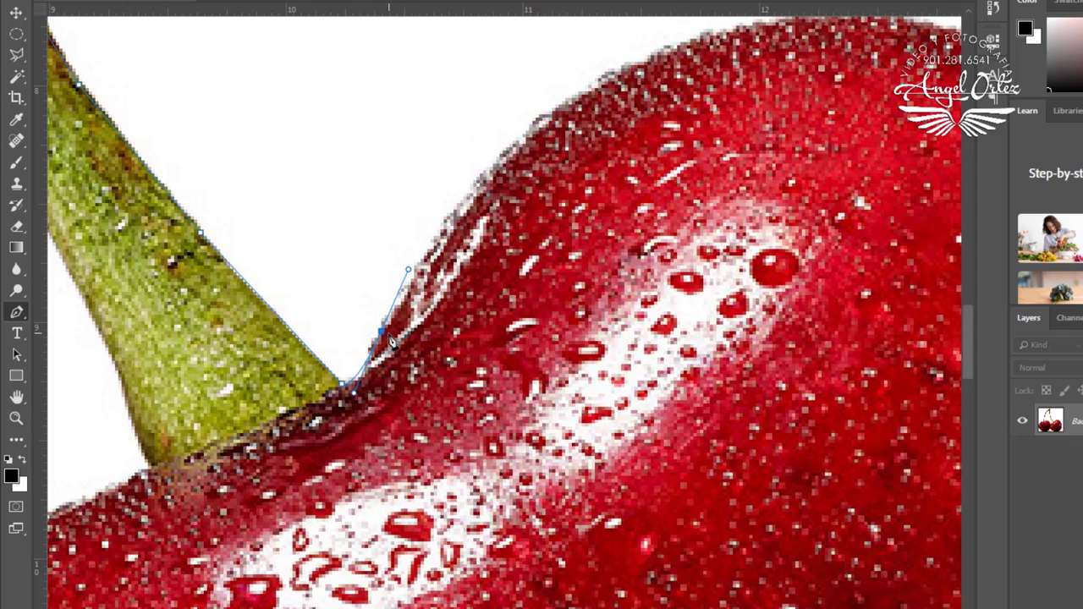
drag(513, 226, 414, 308)
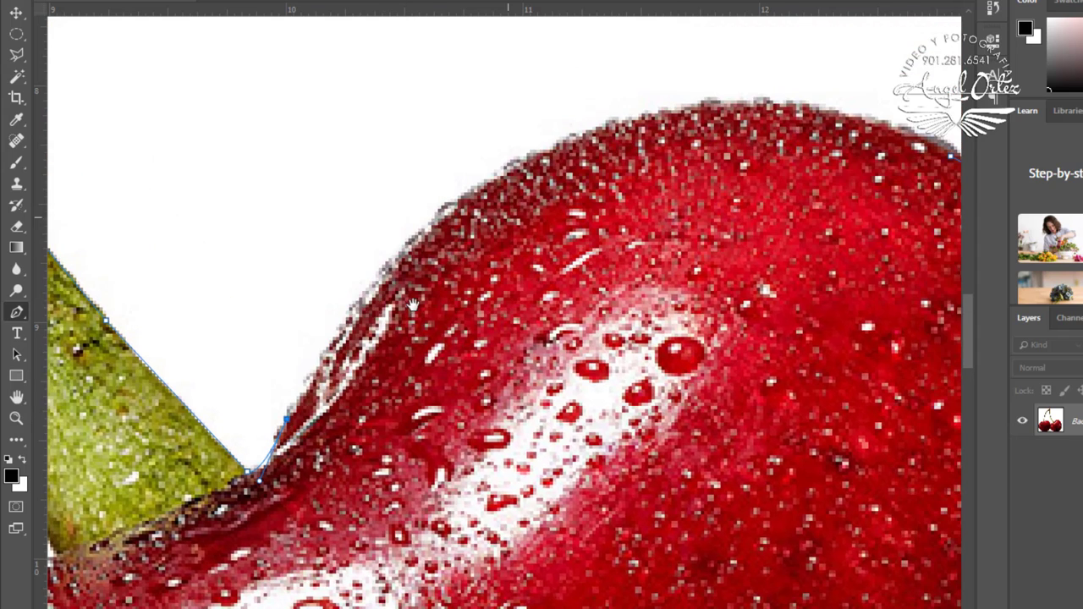
drag(500, 170, 624, 106)
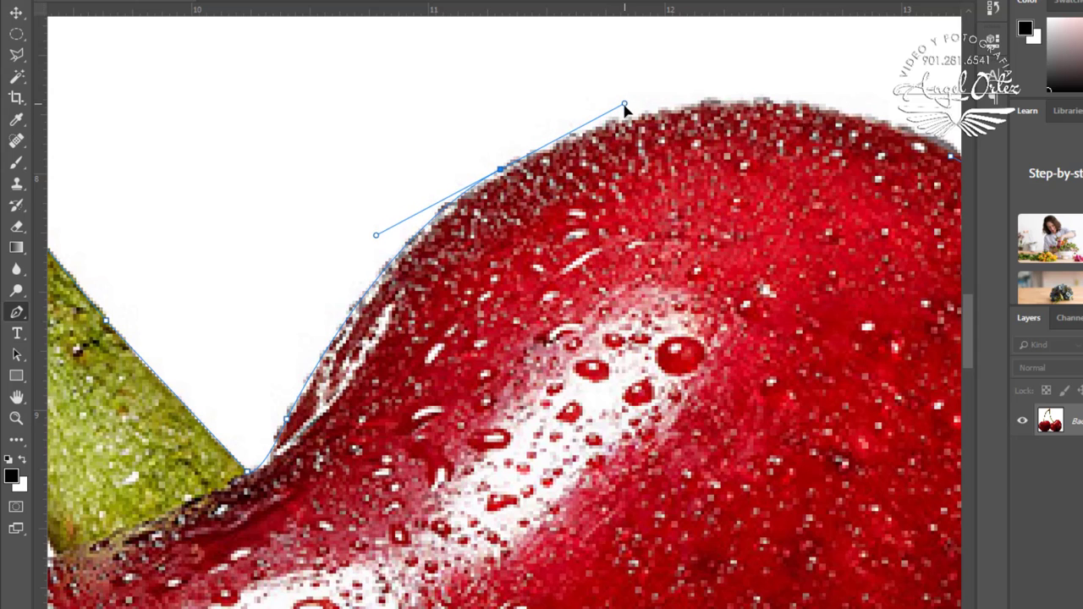
drag(619, 161, 429, 168)
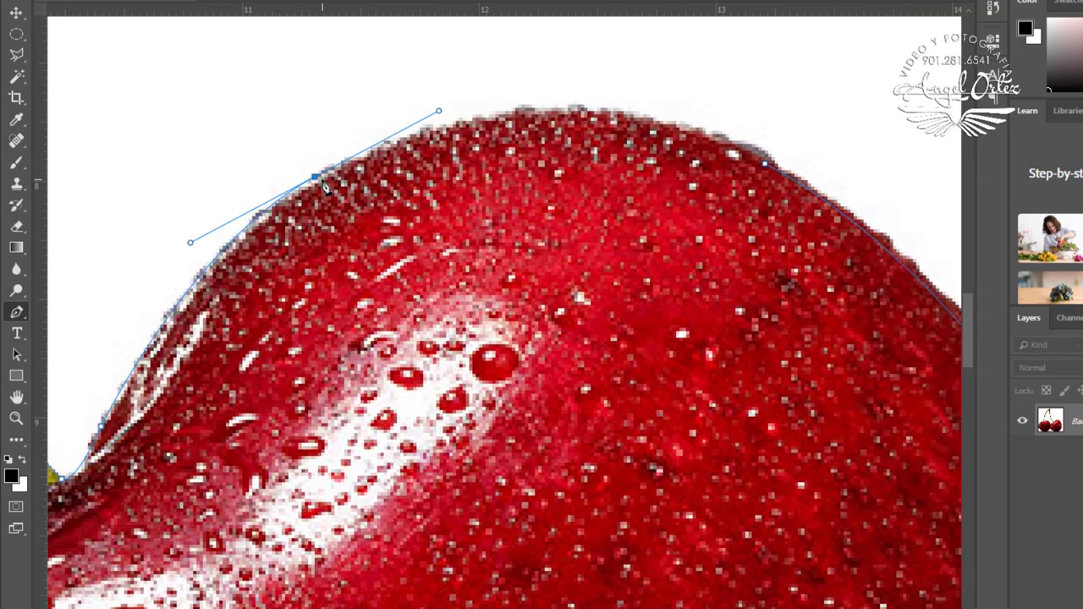
Step: Trace the right cherry's top edge with a curved segment and close the path at its starting anchor
alt+click(318, 179)
drag(621, 164, 544, 162)
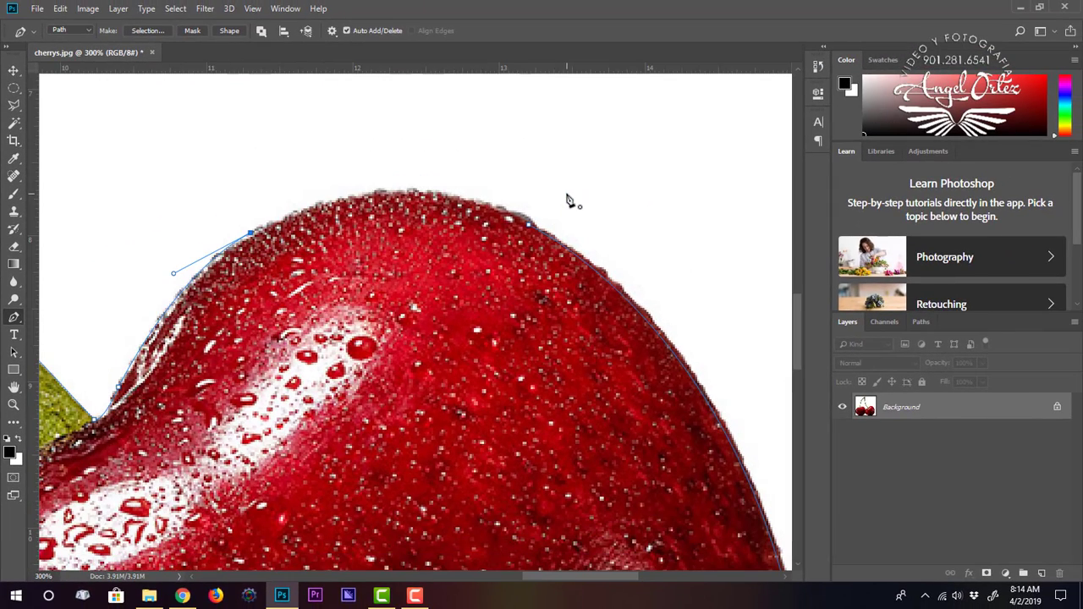
click(529, 227)
drag(536, 229, 659, 296)
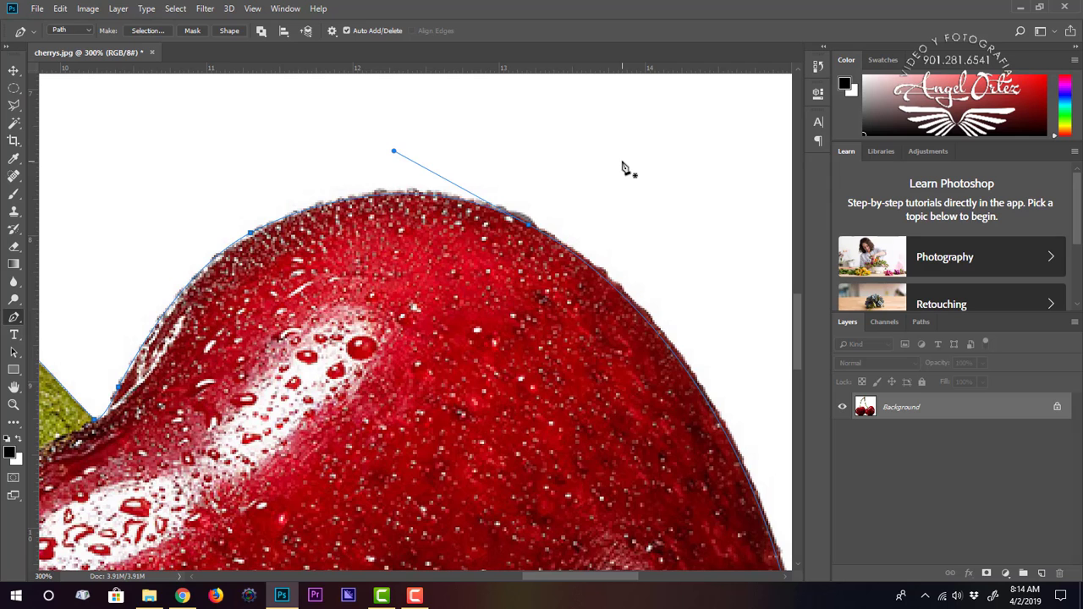
Step: Convert the closed outline path around the cherries and stems into a selection
key(ctrl+0)
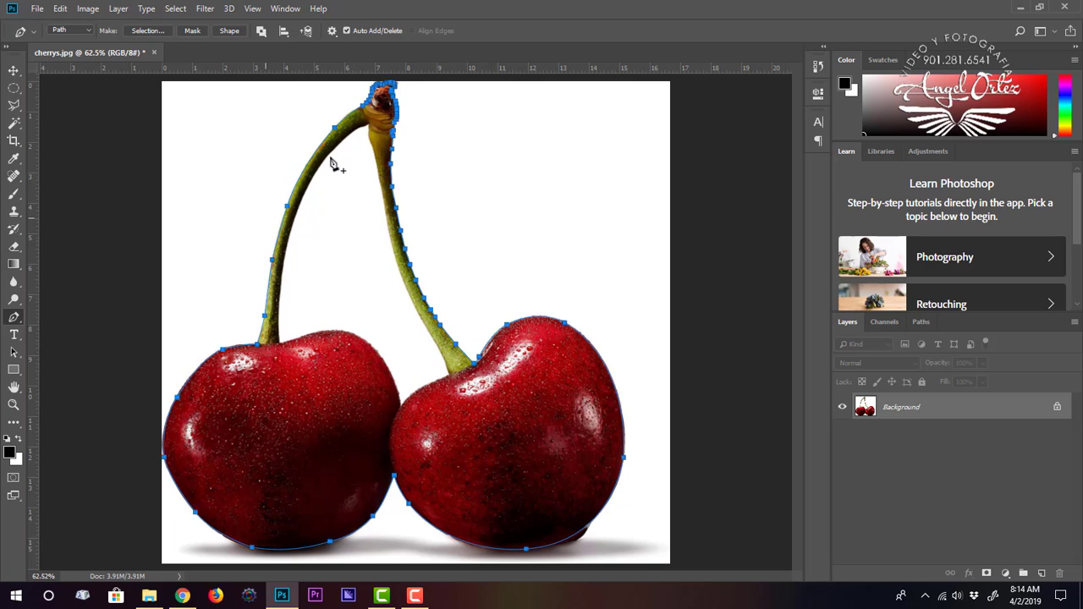
click(65, 31)
click(65, 31)
key(ctrl+Return)
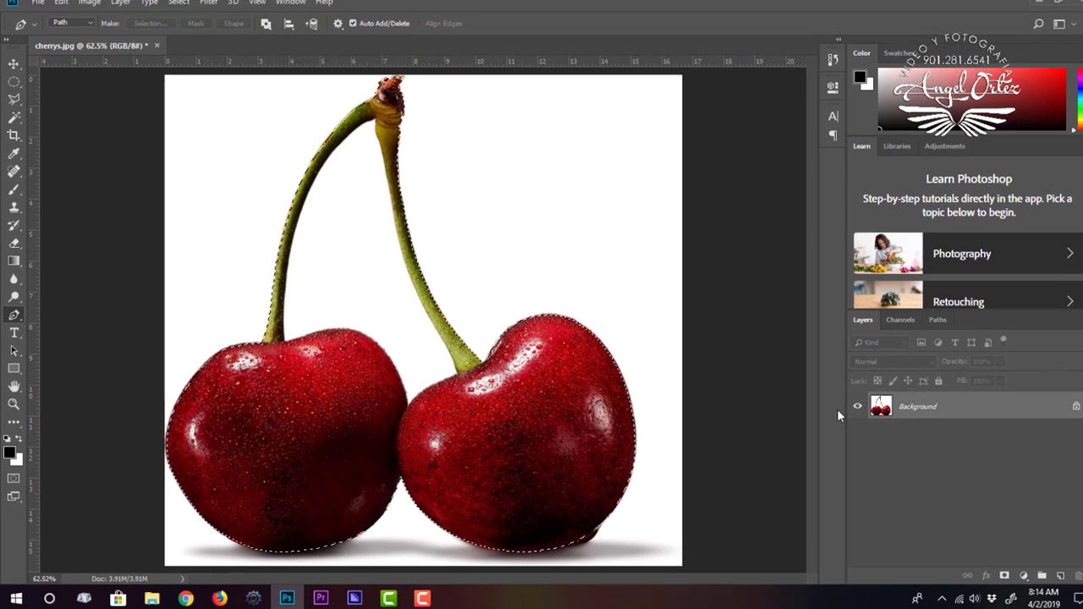
Step: Copy the selected cherries to a new layer and hide the Background layer
key(ctrl+j)
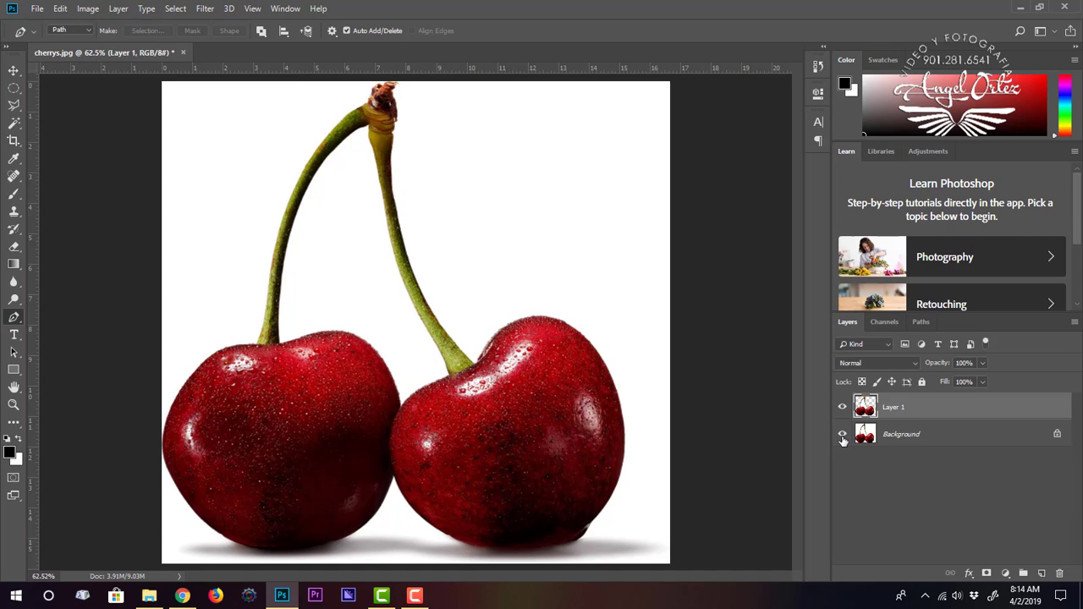
click(842, 435)
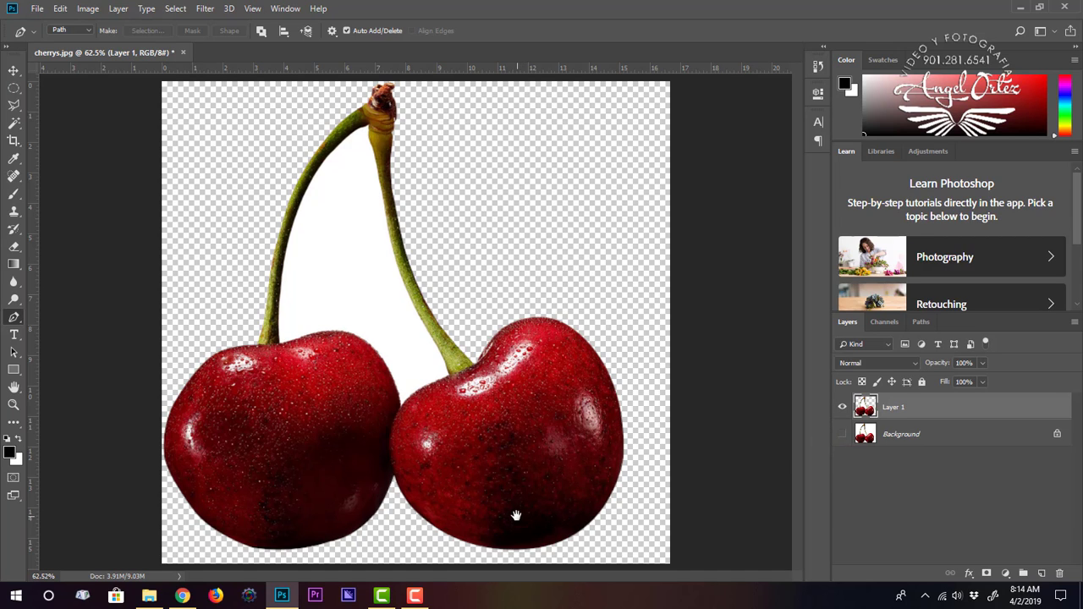
Step: Examine the cutout's edges around both cherries and stems, and the area enclosed between the stems
key(ctrl+plus)
key(ctrl+plus)
key(ctrl+plus)
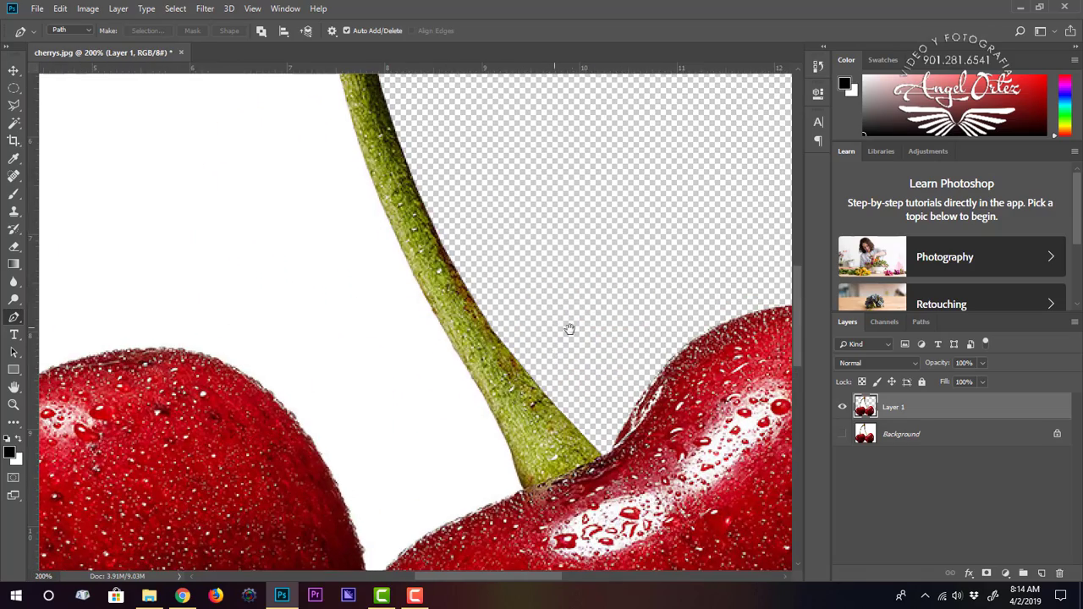
drag(665, 345, 392, 179)
drag(687, 440, 423, 235)
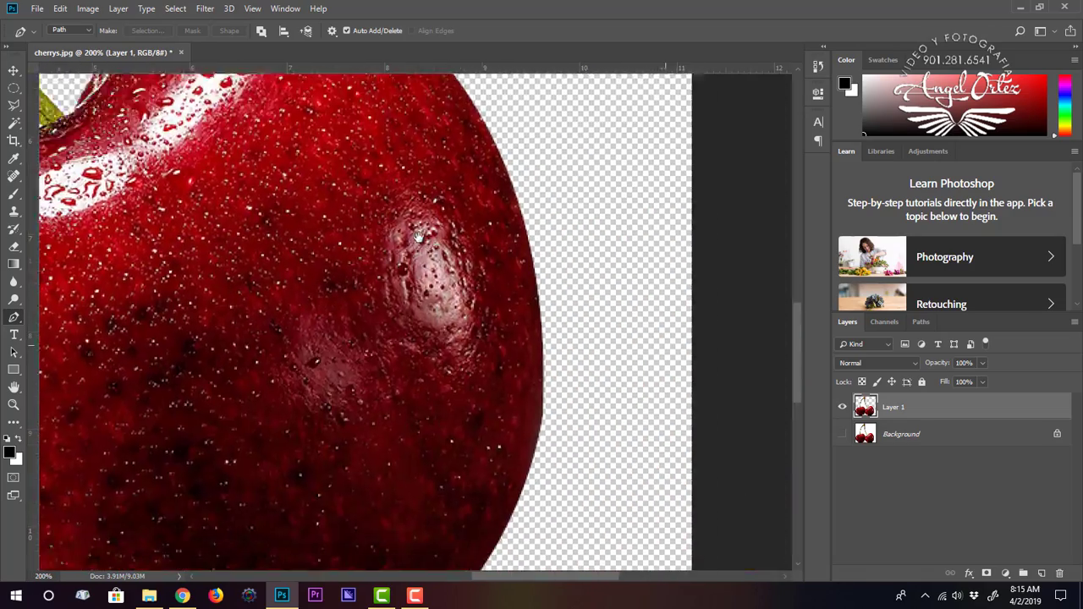
drag(472, 269, 459, 126)
drag(264, 486, 317, 329)
drag(443, 318, 829, 322)
drag(362, 321, 616, 535)
drag(458, 226, 357, 399)
drag(476, 105, 222, 330)
drag(367, 276, 431, 126)
scroll(377, 251, down, 5)
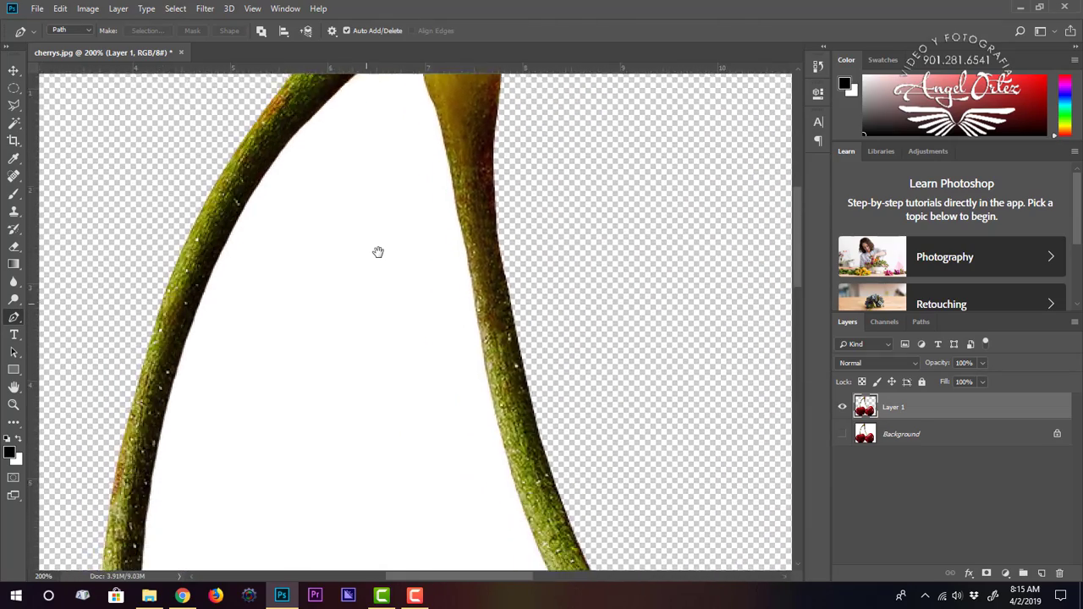
key(ctrl+minus)
key(ctrl+minus)
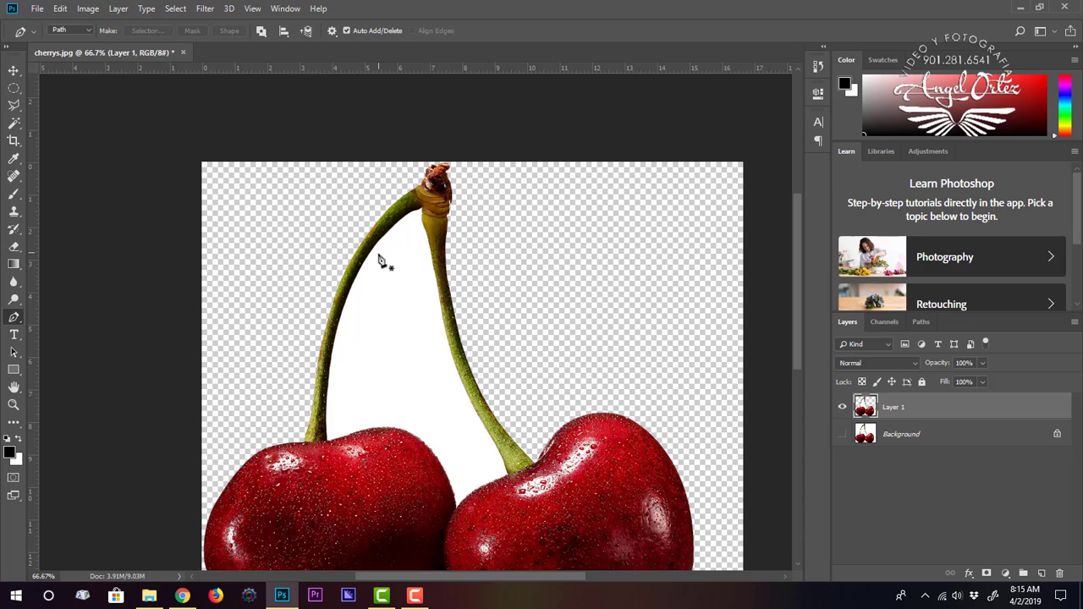
drag(429, 386, 388, 334)
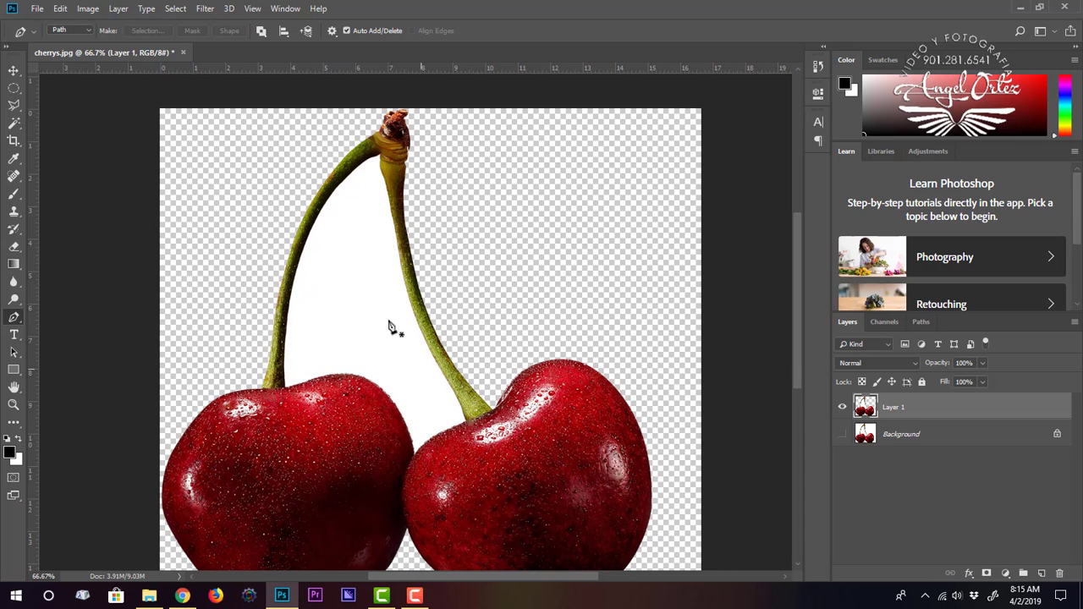
scroll(379, 174, up, 1)
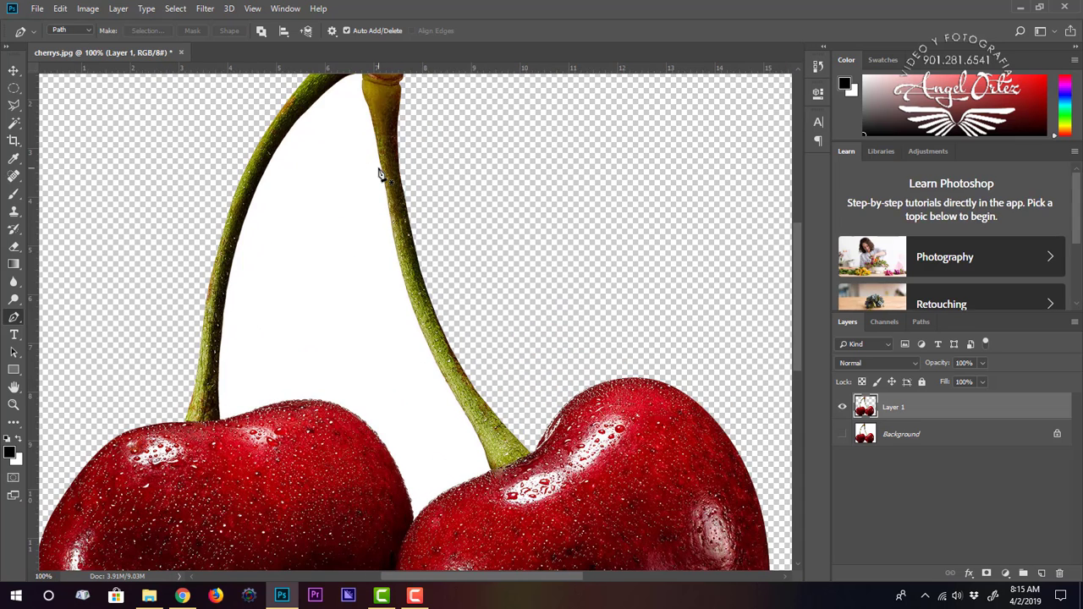
drag(378, 162, 372, 269)
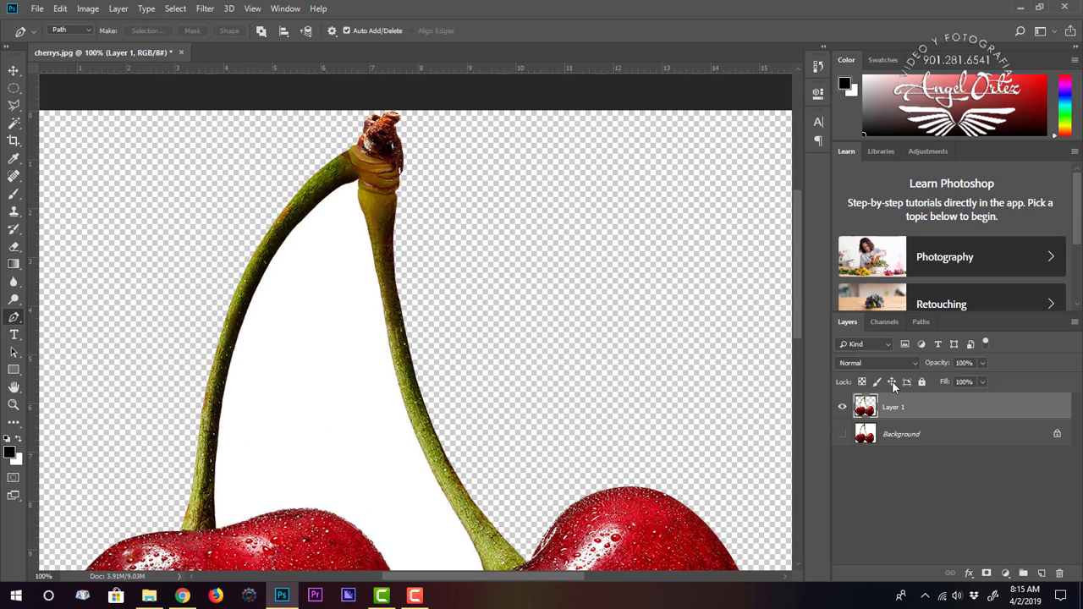
Step: Rename the copied cherries layer as cutout and make it the active layer
double_click(892, 408)
key(Return)
click(889, 440)
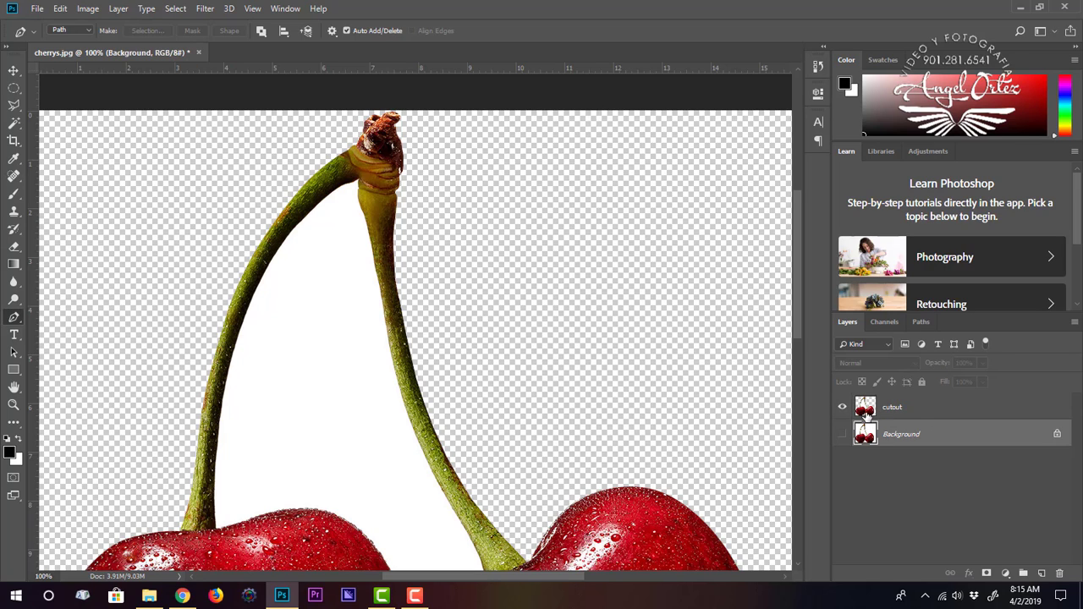
click(867, 415)
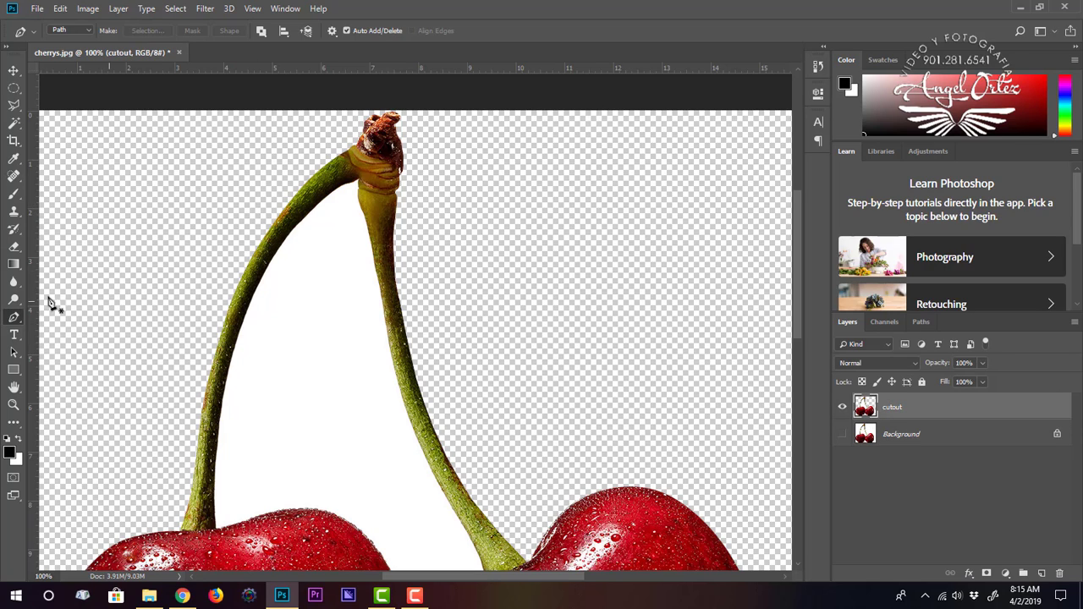
Step: Start a new Pen tool path at the stems' inner junction and trace the right stem's upper inner edge
key(ctrl+plus)
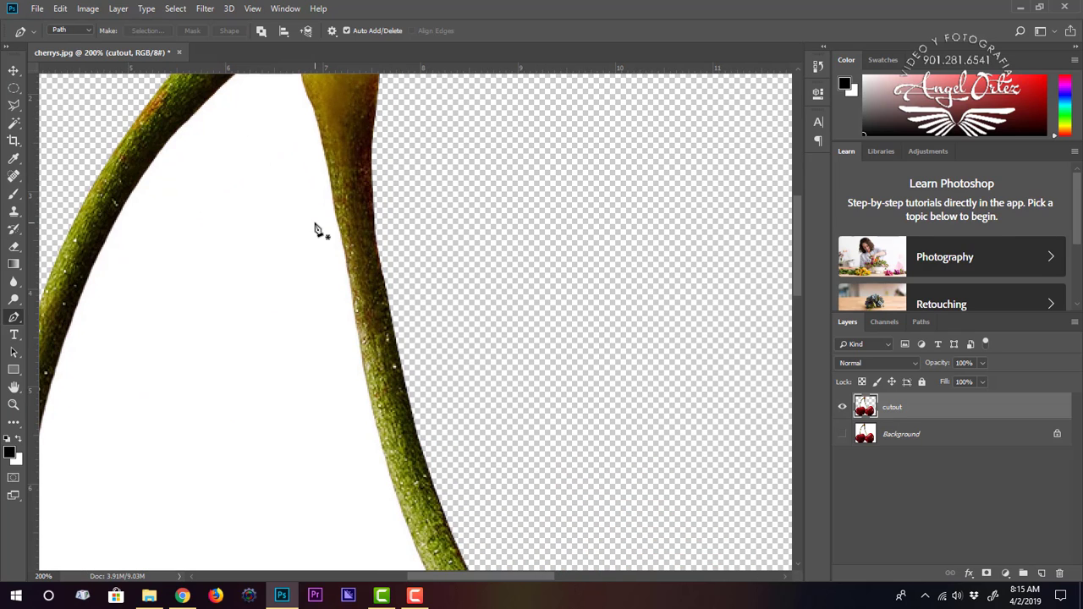
drag(334, 195, 342, 290)
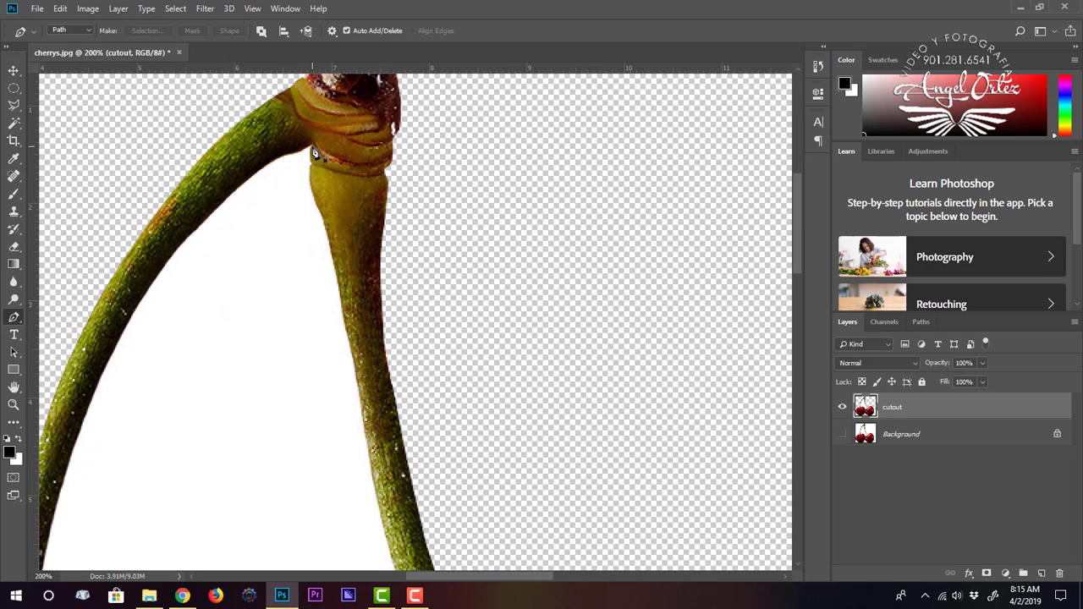
click(311, 150)
drag(324, 214, 339, 239)
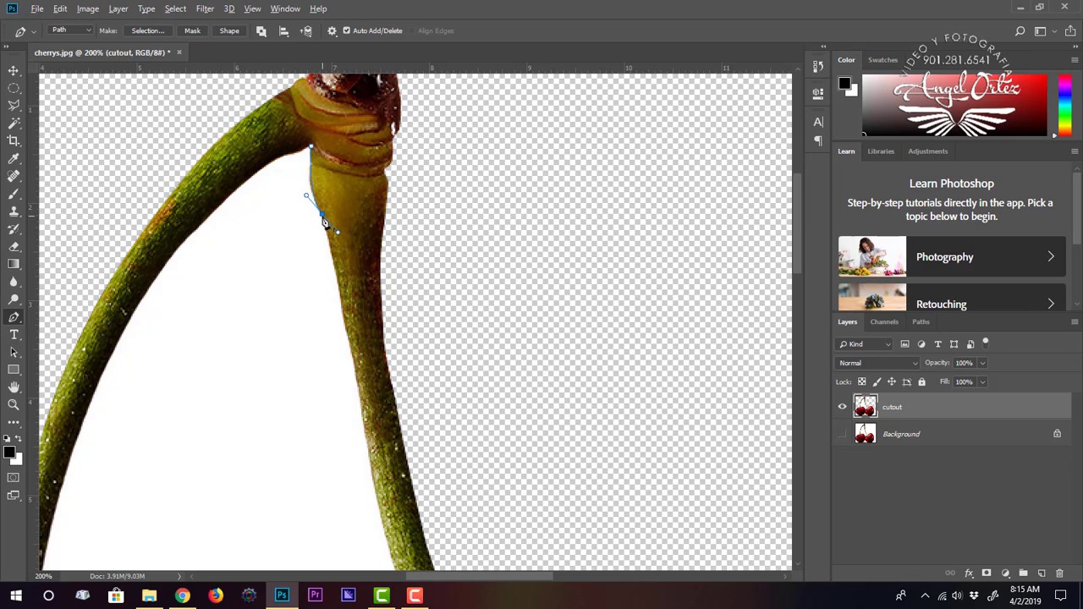
scroll(338, 254, down, 3)
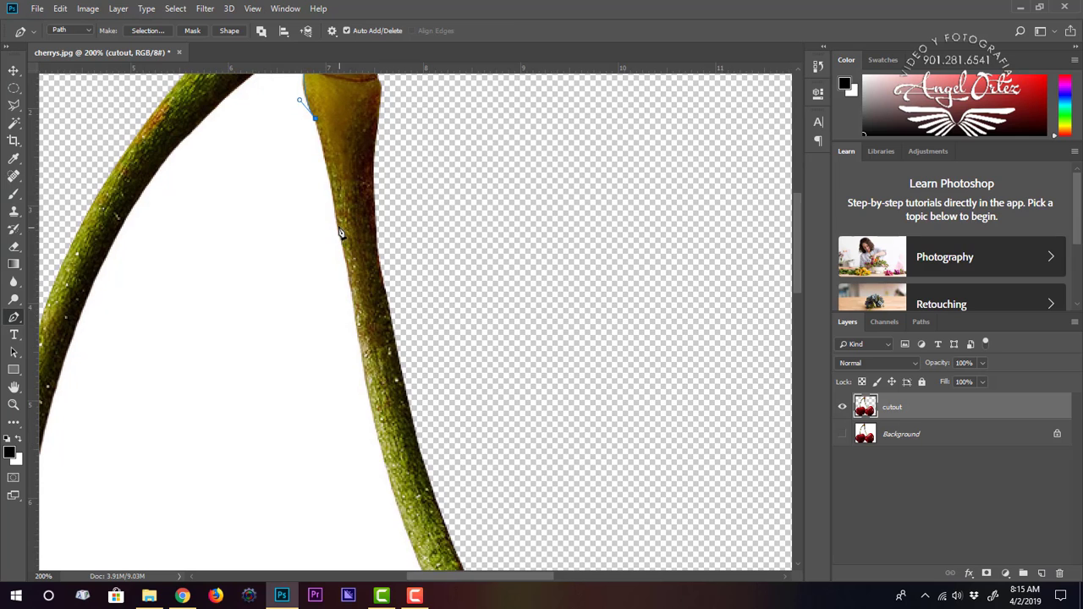
scroll(354, 296, down, 2)
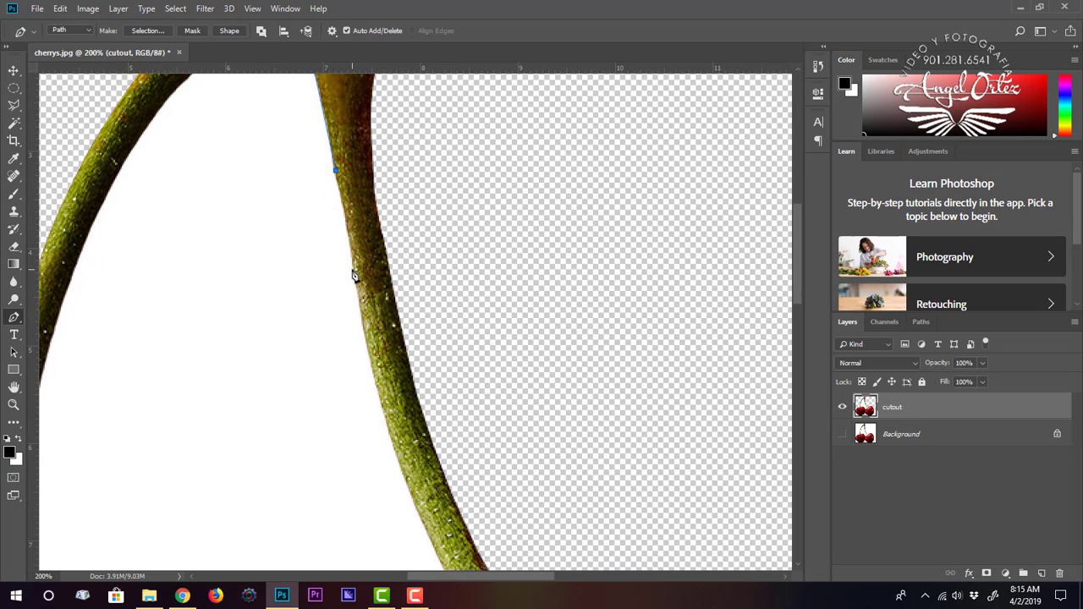
Step: Trace the right stem's inner edge along its middle section with anchors that follow its bend
click(353, 278)
drag(368, 314, 351, 235)
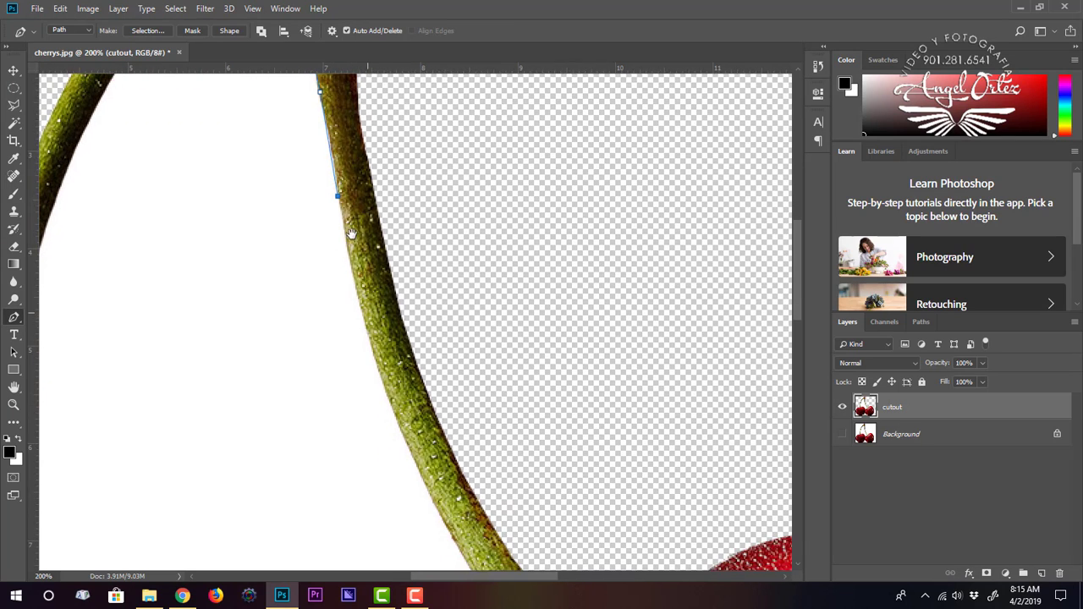
click(352, 268)
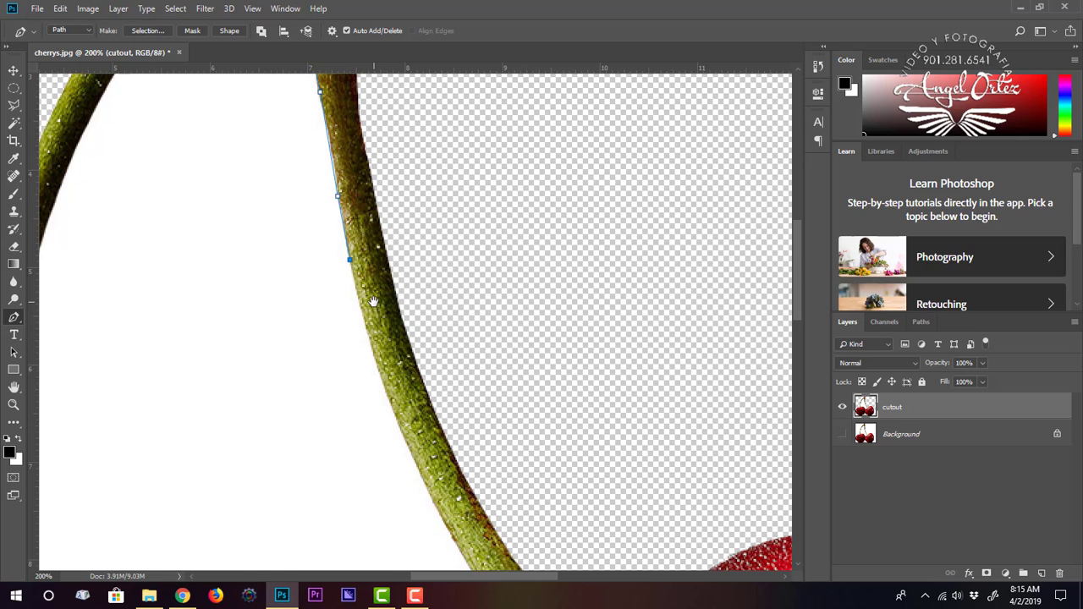
scroll(364, 296, down, 4)
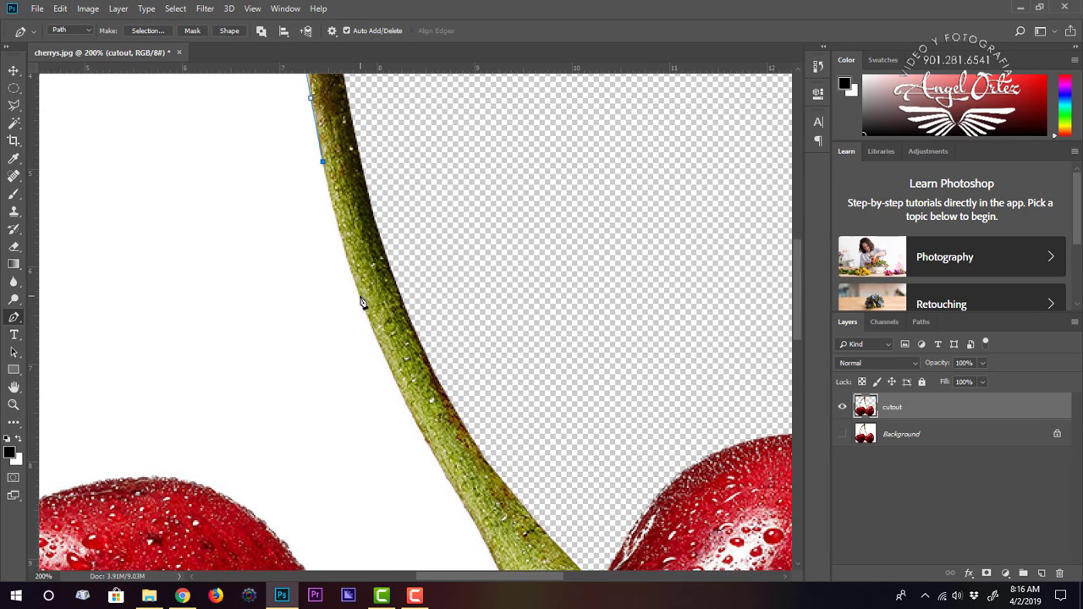
click(360, 294)
scroll(379, 317, down, 4)
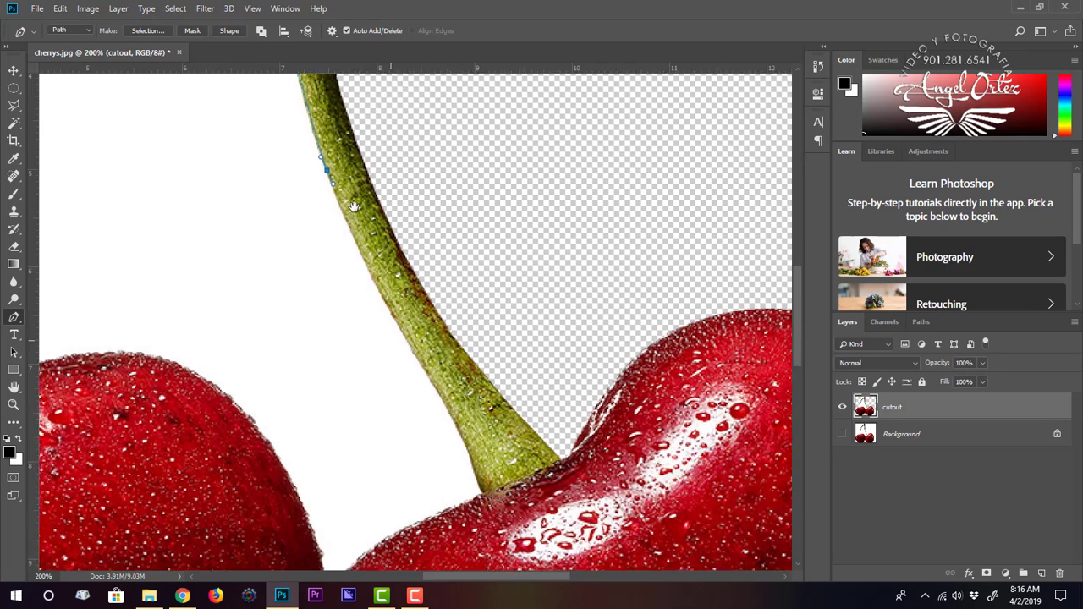
Step: Continue the path down the right stem's lower inner edge to where it meets the right cherry
drag(388, 303, 406, 326)
scroll(407, 333, down, 3)
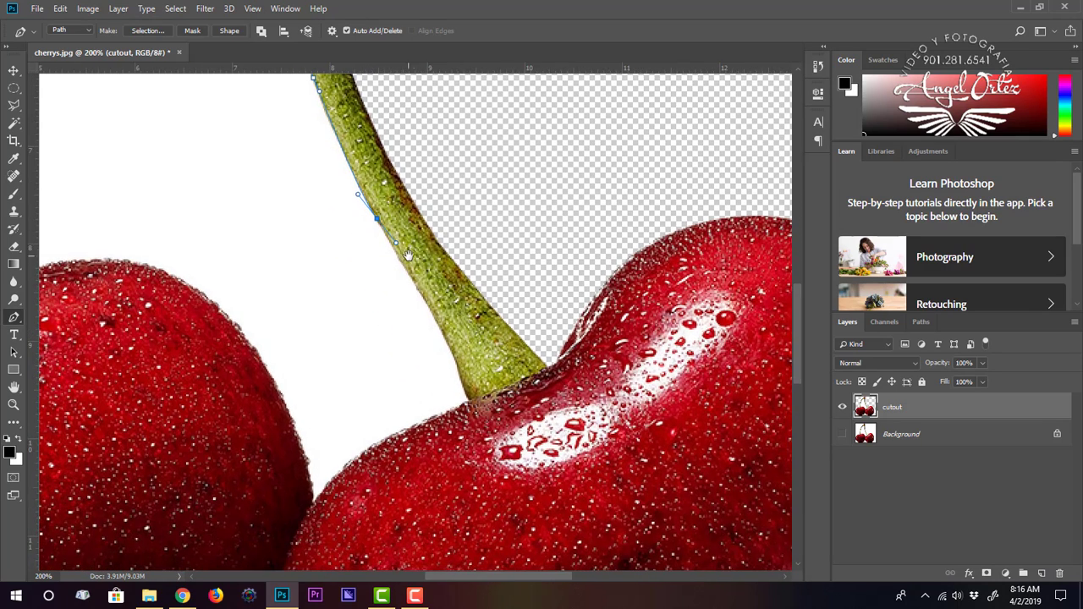
click(449, 343)
click(470, 399)
Step: Trace the right cherry's edge from the stem to where the cherries meet, and on up the left cherry's facing side
scroll(514, 275, down, 4)
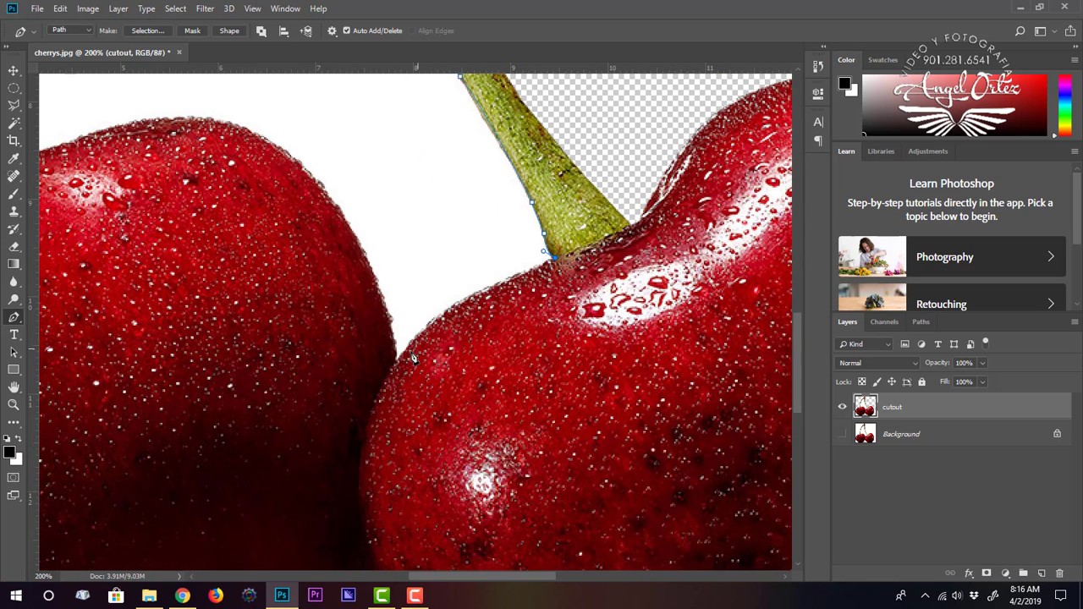
drag(398, 361, 352, 423)
scroll(379, 339, left, 3)
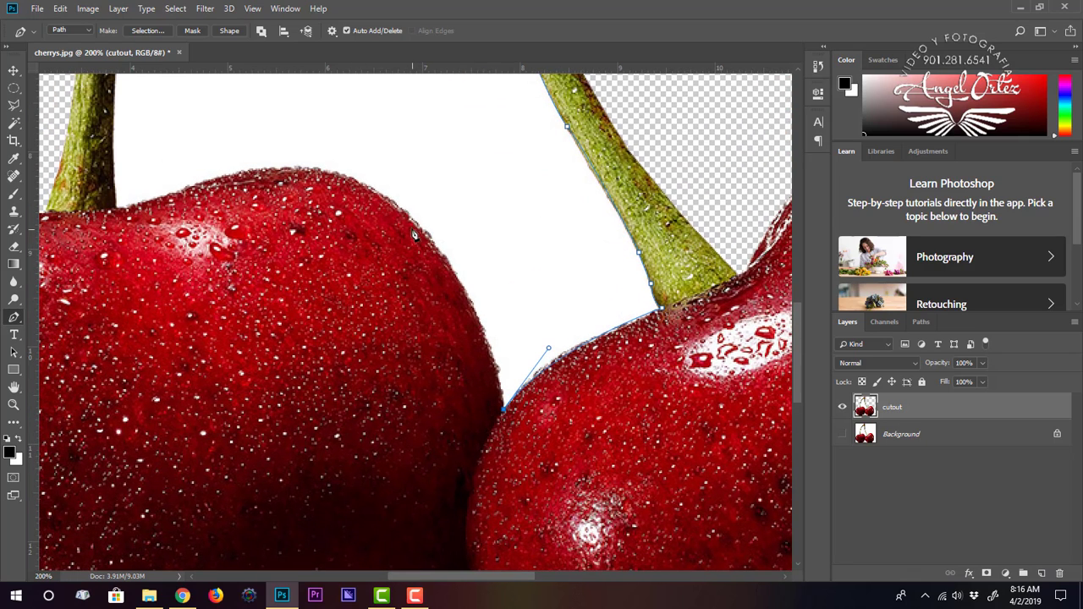
drag(409, 217, 332, 141)
alt+click(411, 219)
Step: Trace the left cherry's top edge over to the base of the left stem
scroll(339, 220, left, 2)
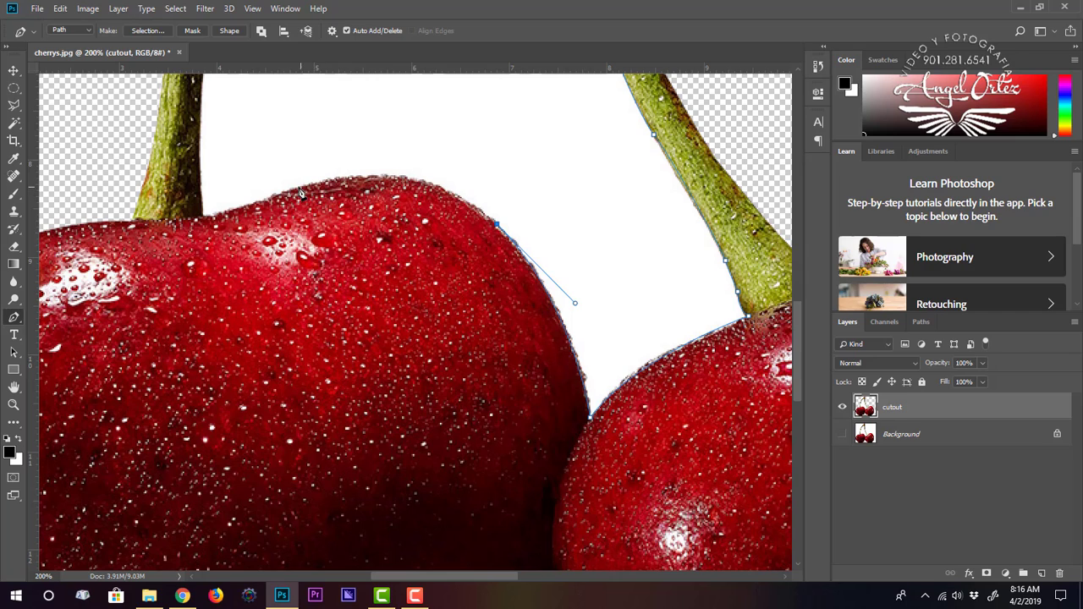
drag(295, 188, 173, 234)
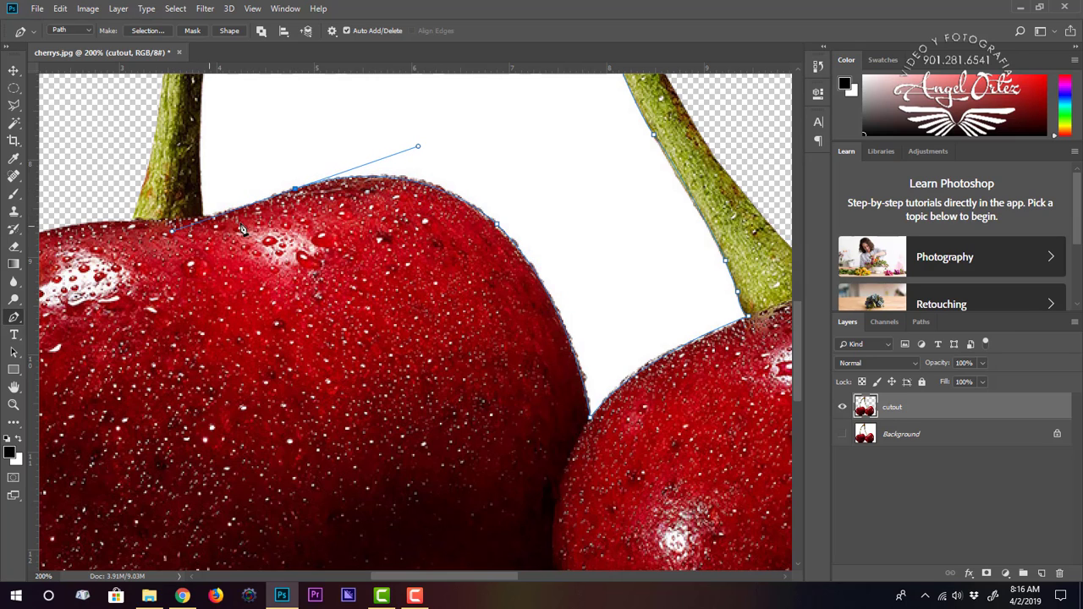
alt+click(295, 189)
click(214, 216)
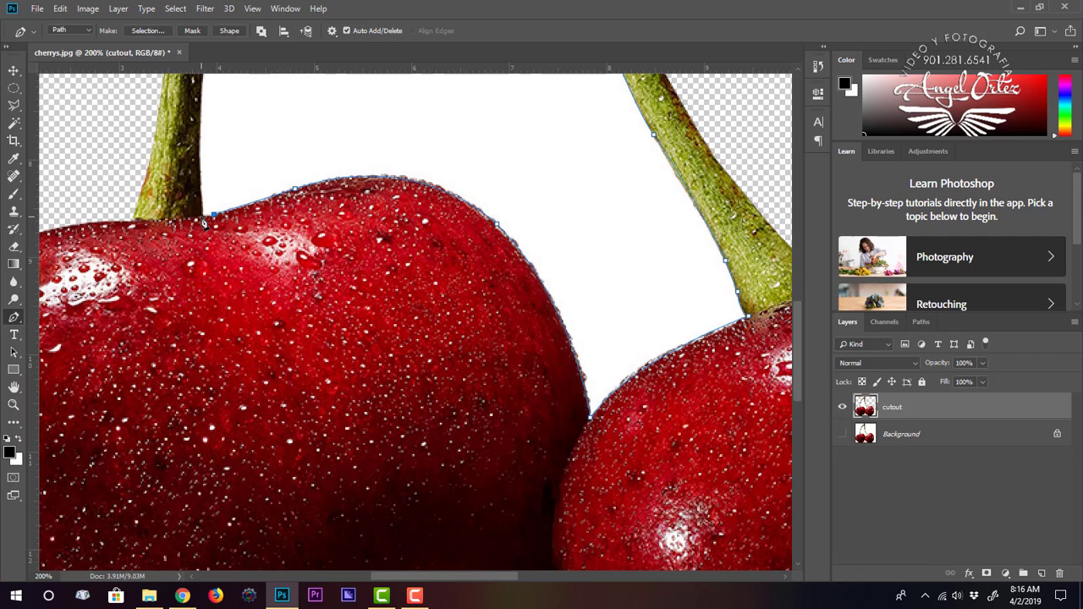
Step: Trace the left stem's lower inner edge upwards from the cherry with closely spaced anchors
scroll(208, 186, up, 5)
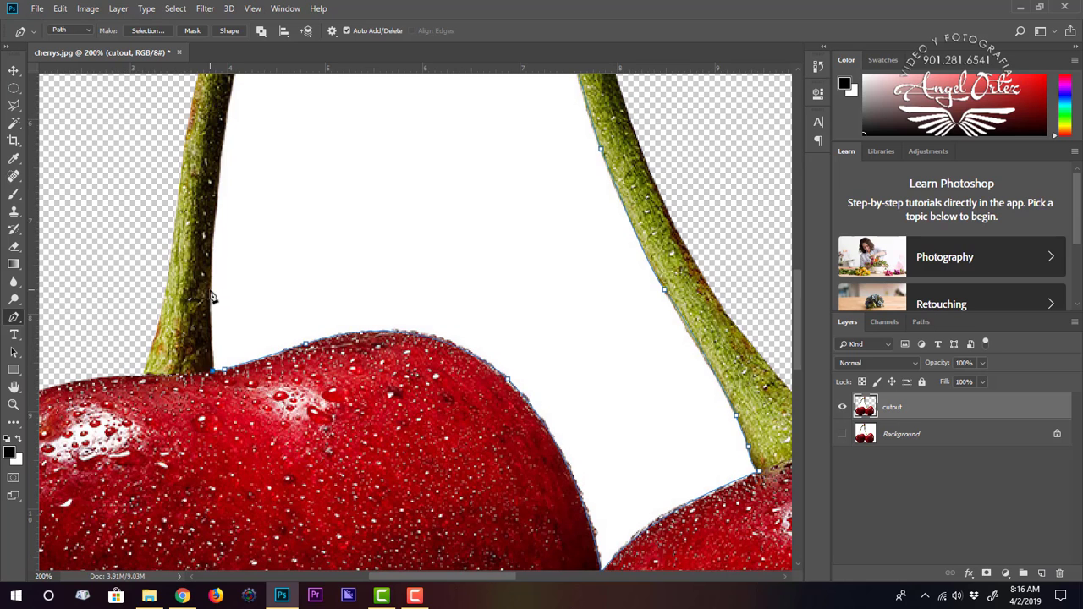
scroll(218, 203, up, 3)
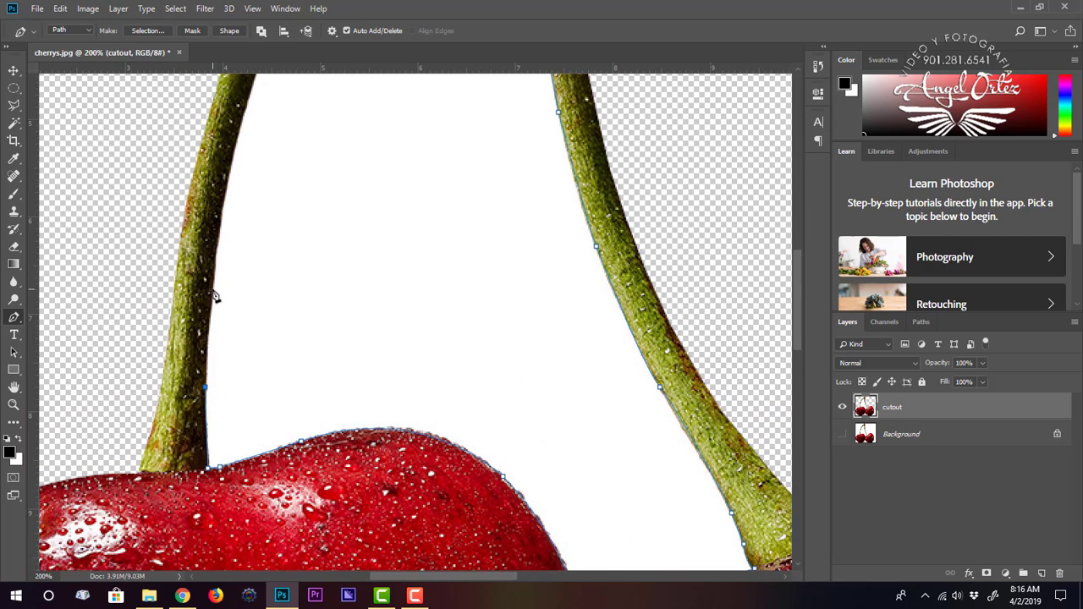
click(212, 290)
click(218, 227)
scroll(221, 254, up, 6)
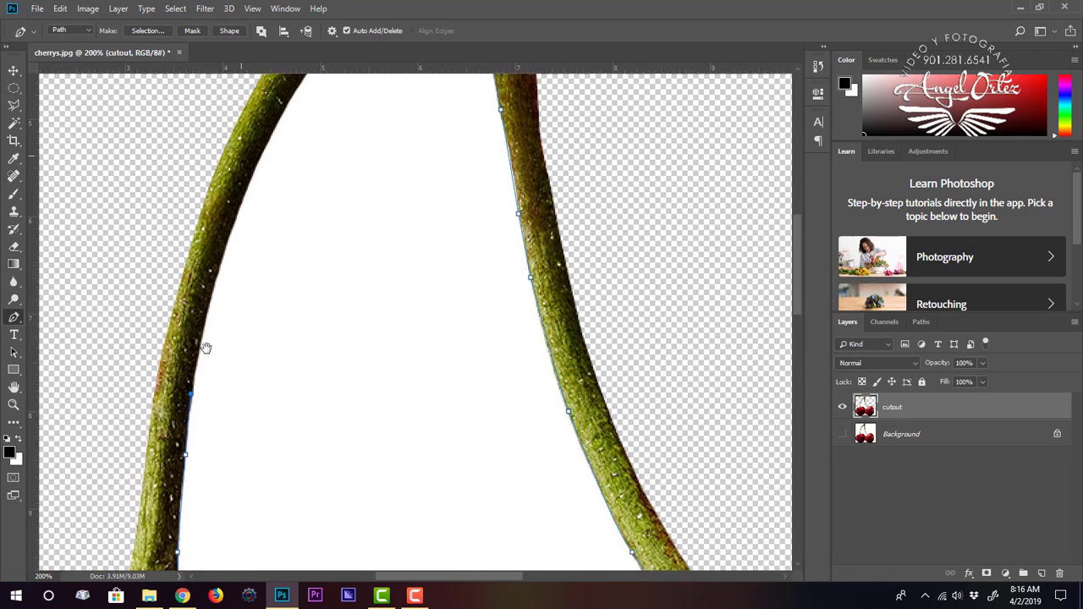
Step: Continue the path up the left stem's inner edge with anchors along the curve towards the stem junction
click(207, 306)
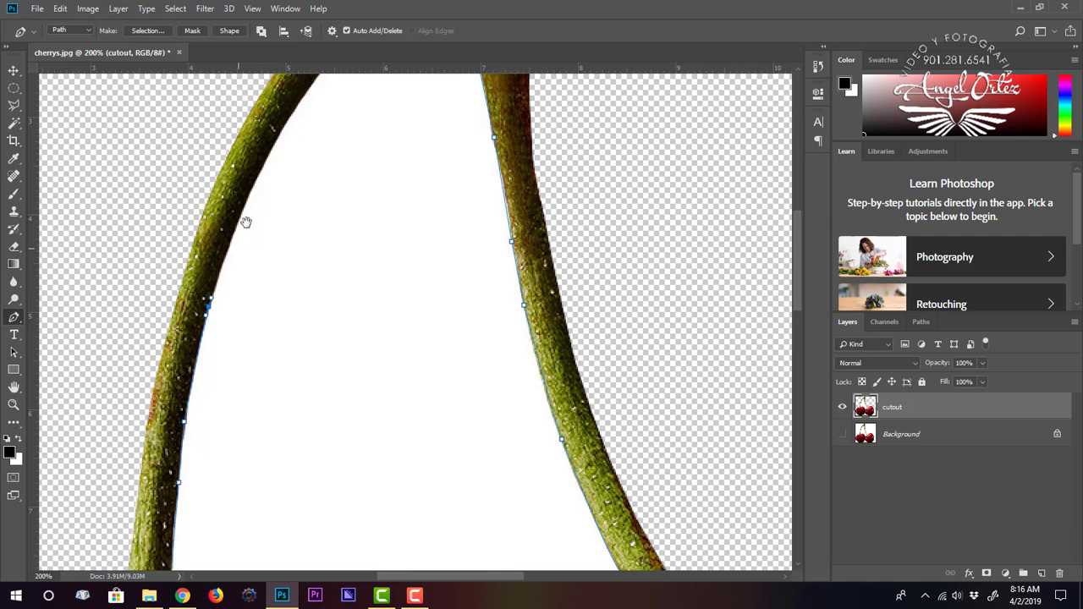
scroll(246, 222, up, 3)
drag(233, 277, 204, 362)
click(234, 311)
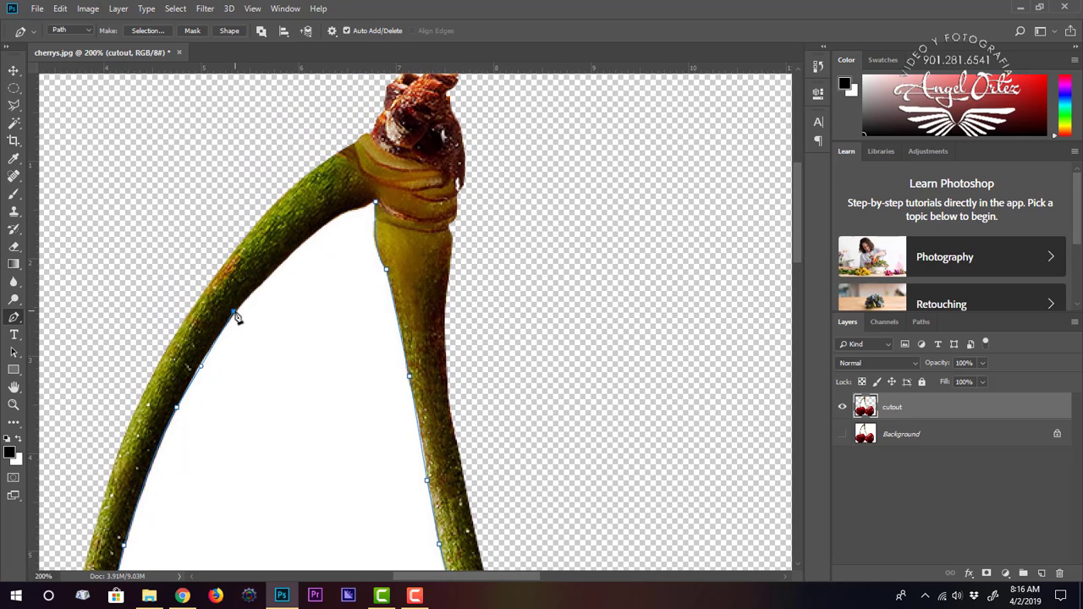
click(285, 258)
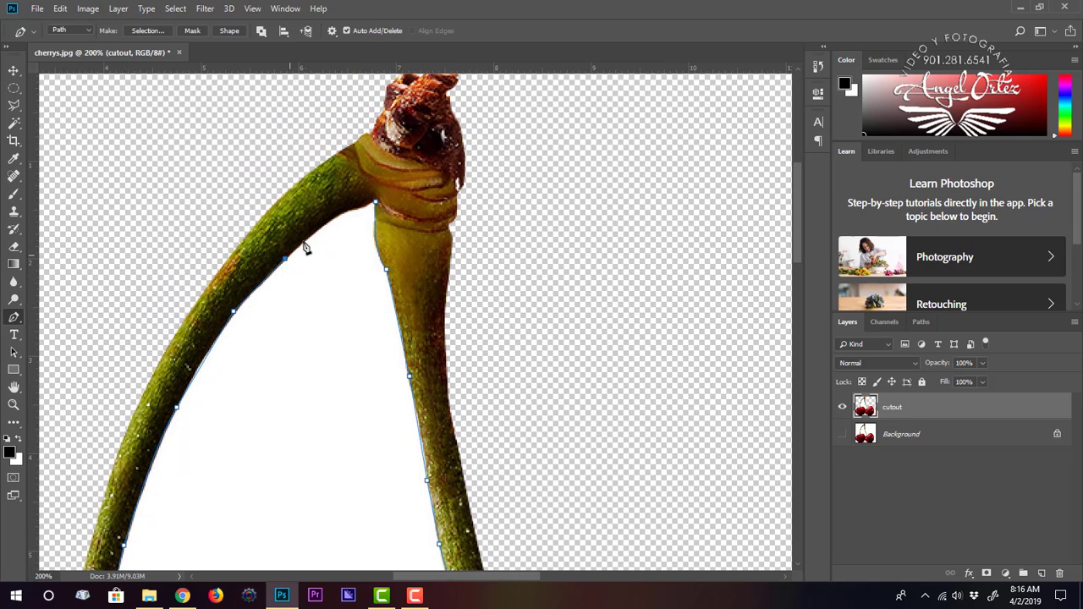
Step: Trace the underside of the left stem up to the junction and close the path at its starting anchor
click(340, 215)
drag(341, 217, 352, 265)
scroll(353, 265, up, 3)
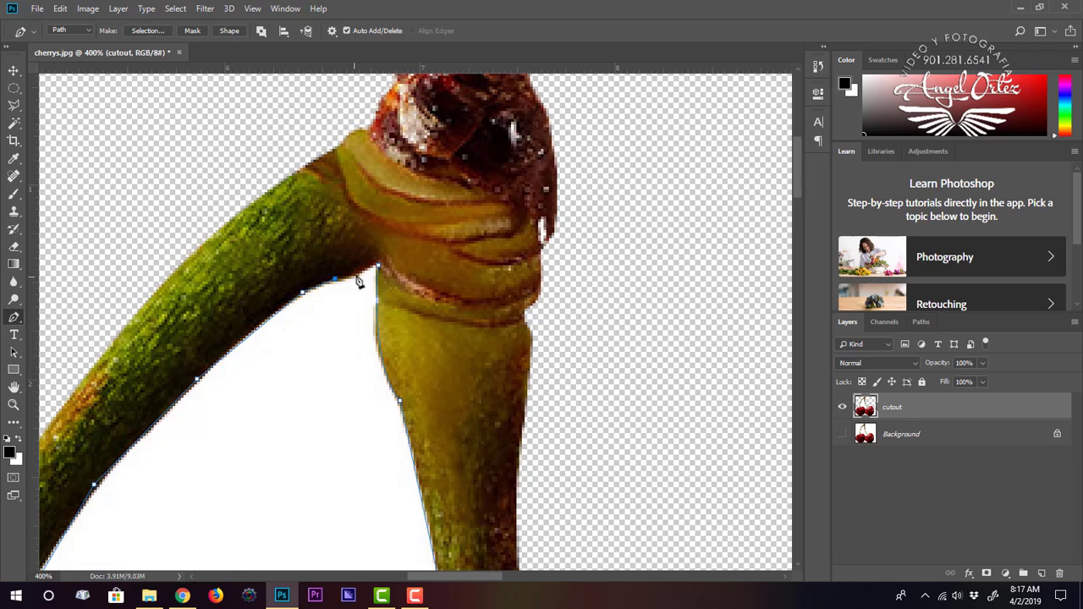
click(358, 271)
scroll(481, 282, down, 6)
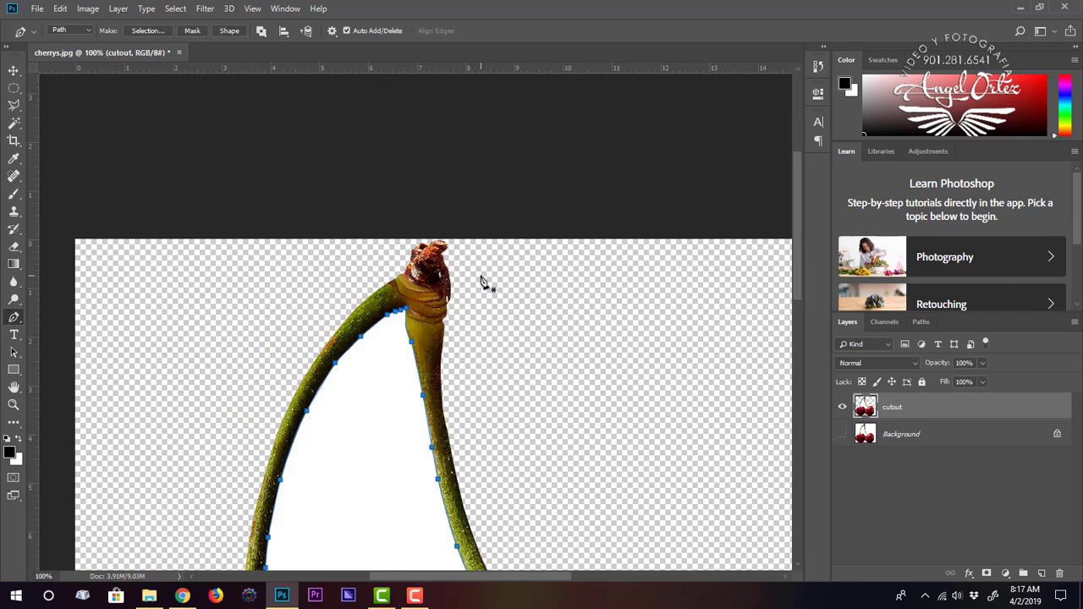
Step: Convert the closed path into a selection and delete the white area between the stems
drag(505, 398, 527, 223)
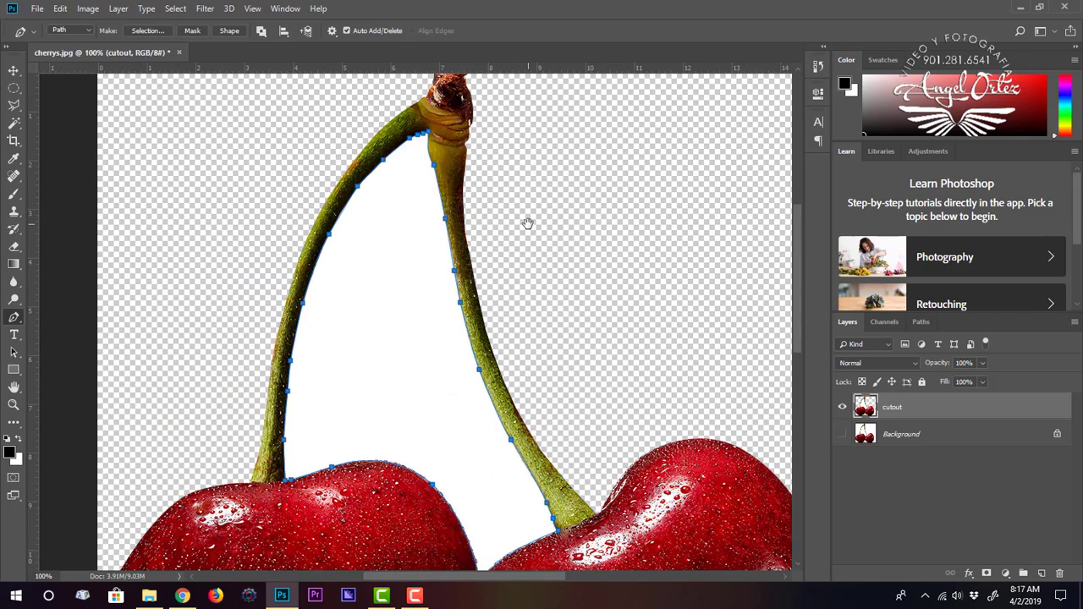
scroll(527, 223, down, 1)
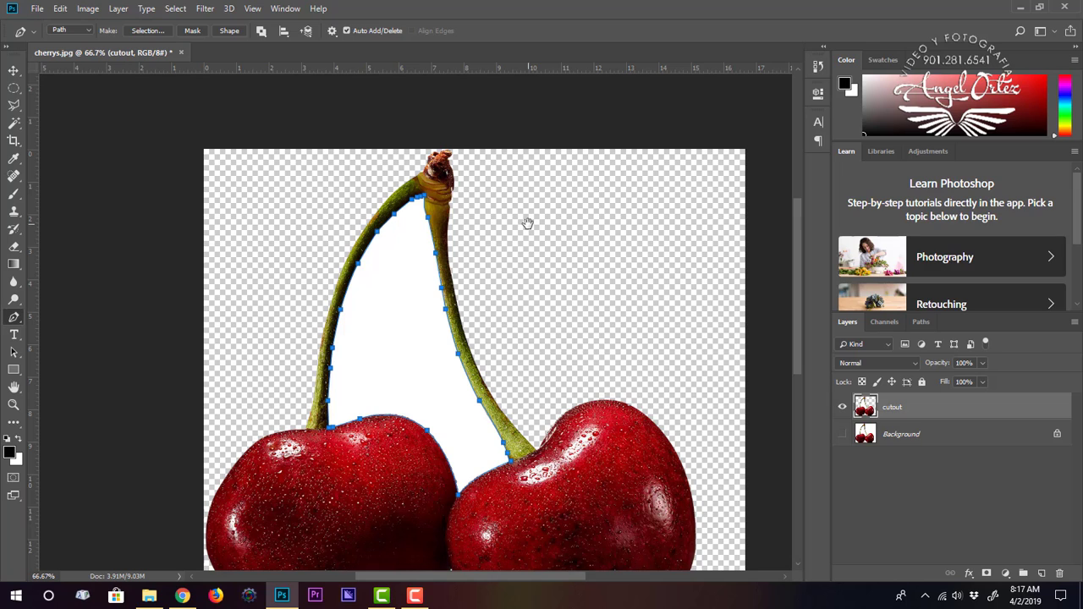
key(ctrl+Return)
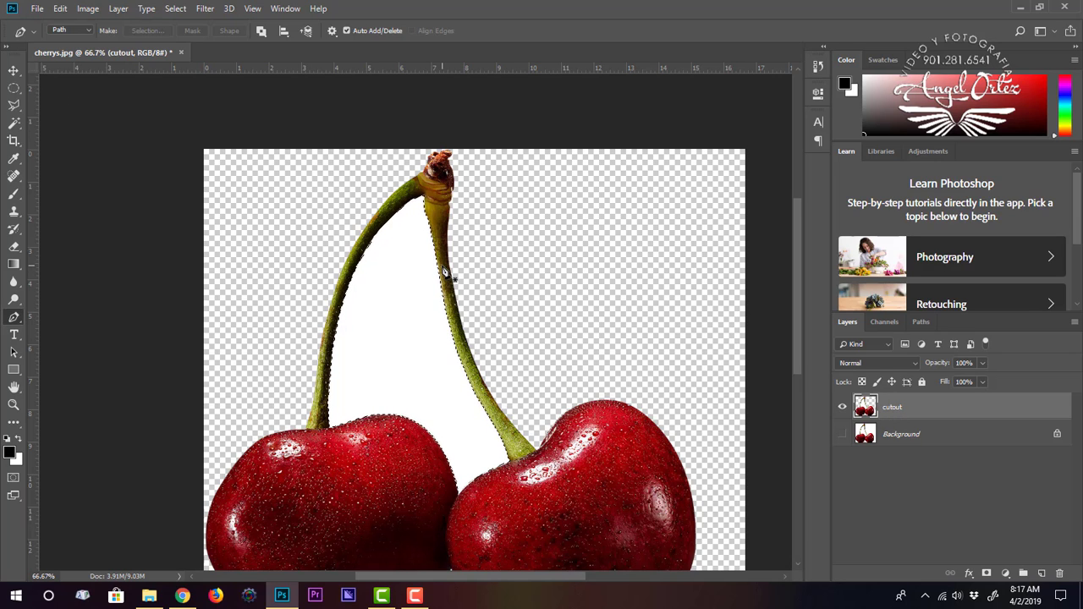
key(Delete)
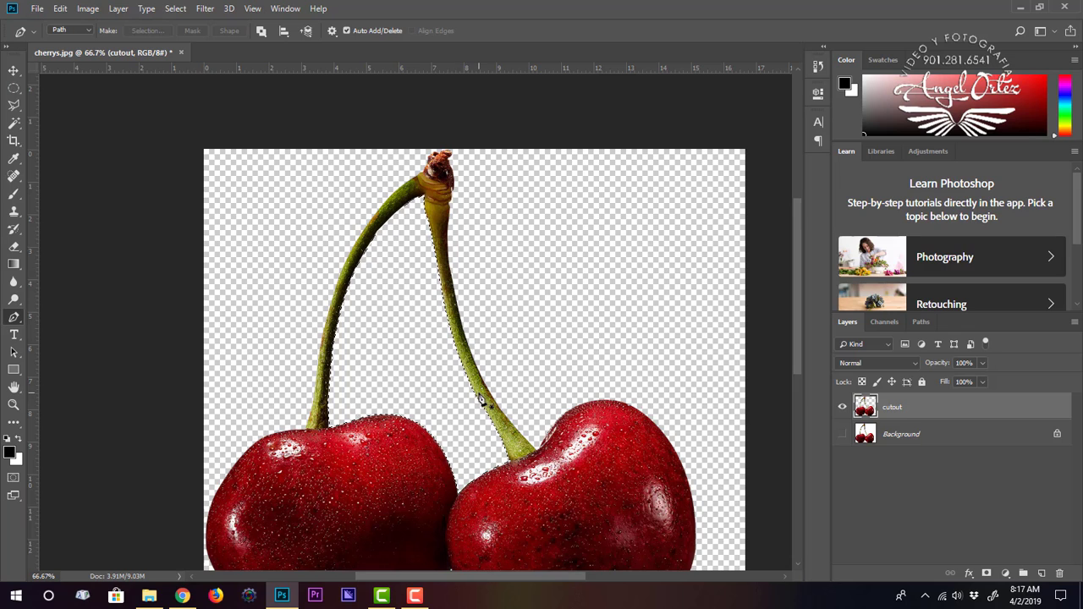
scroll(476, 388, down, 2)
scroll(480, 400, up, 1)
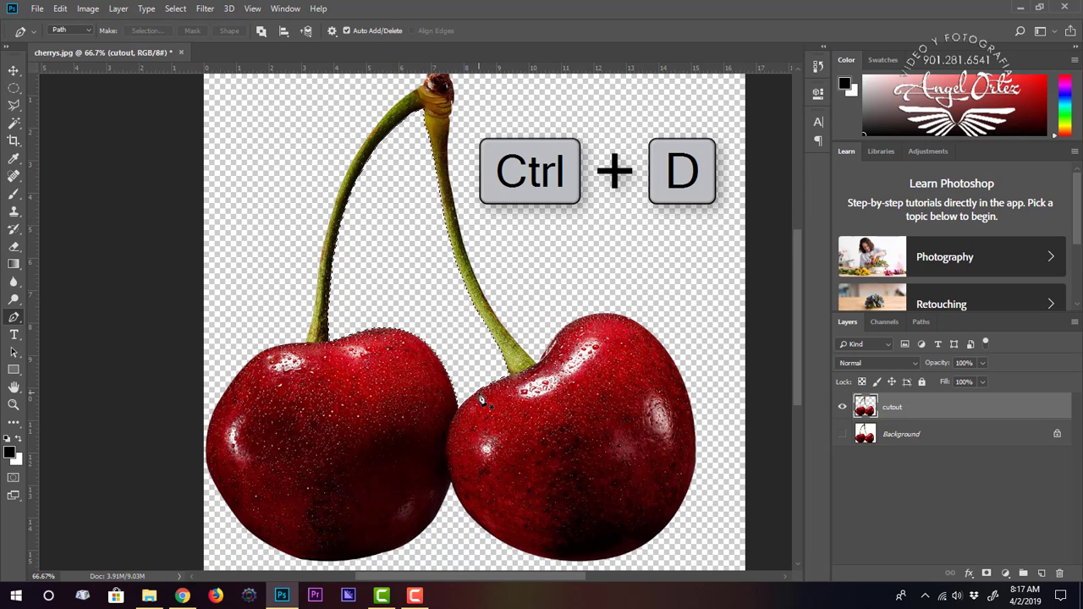
Step: Clear the selection, switch to the Move tool and deselect the cutout layer
key(ctrl+d)
click(16, 73)
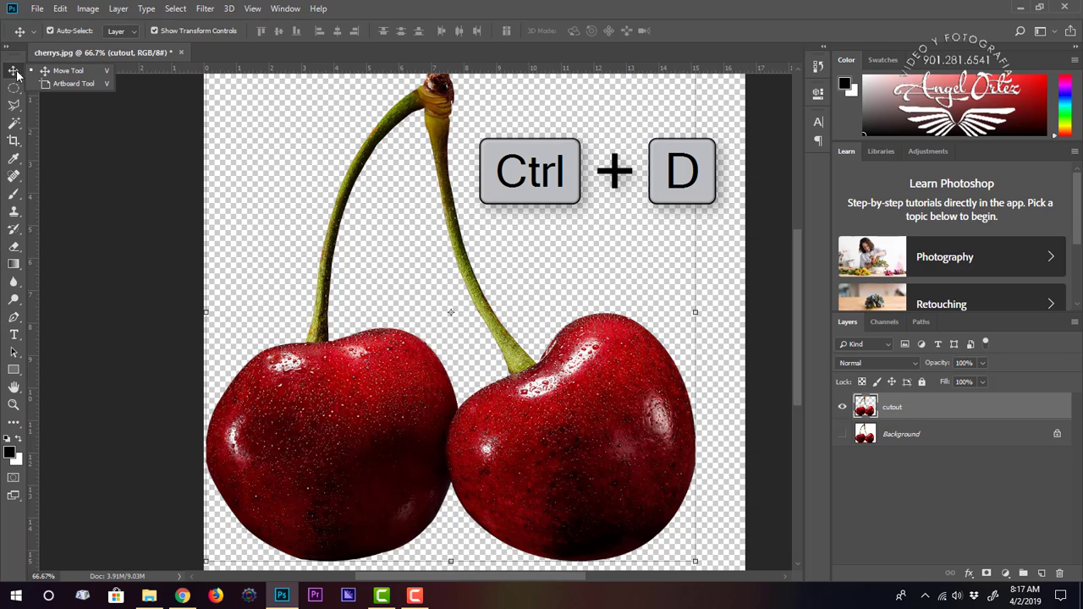
click(80, 134)
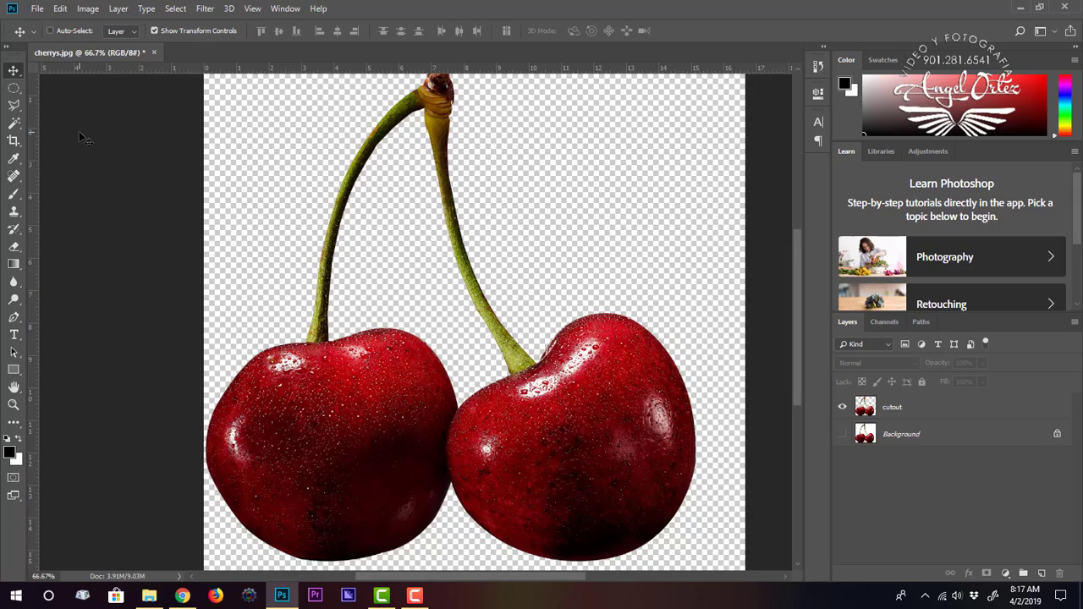
Step: Examine the cutout edges of the stems and both cherries up close for leftover white background
key(ctrl+plus)
key(ctrl+plus)
drag(376, 225, 447, 391)
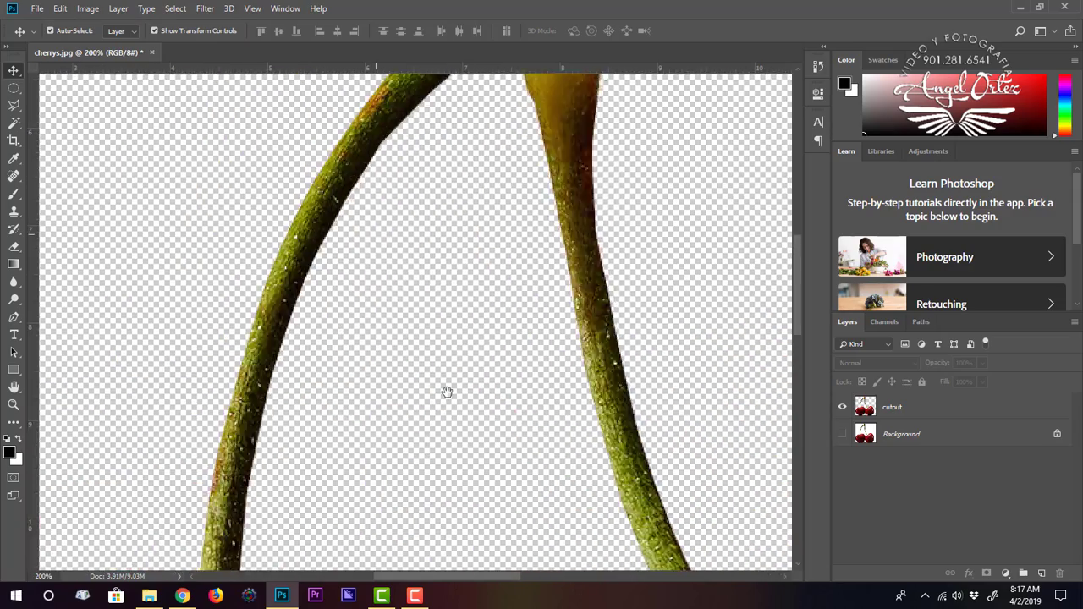
drag(423, 169, 360, 392)
drag(383, 444, 439, 127)
drag(386, 474, 326, 127)
drag(474, 482, 371, 263)
drag(364, 330, 462, 220)
key(ctrl+minus)
key(ctrl+minus)
key(ctrl+minus)
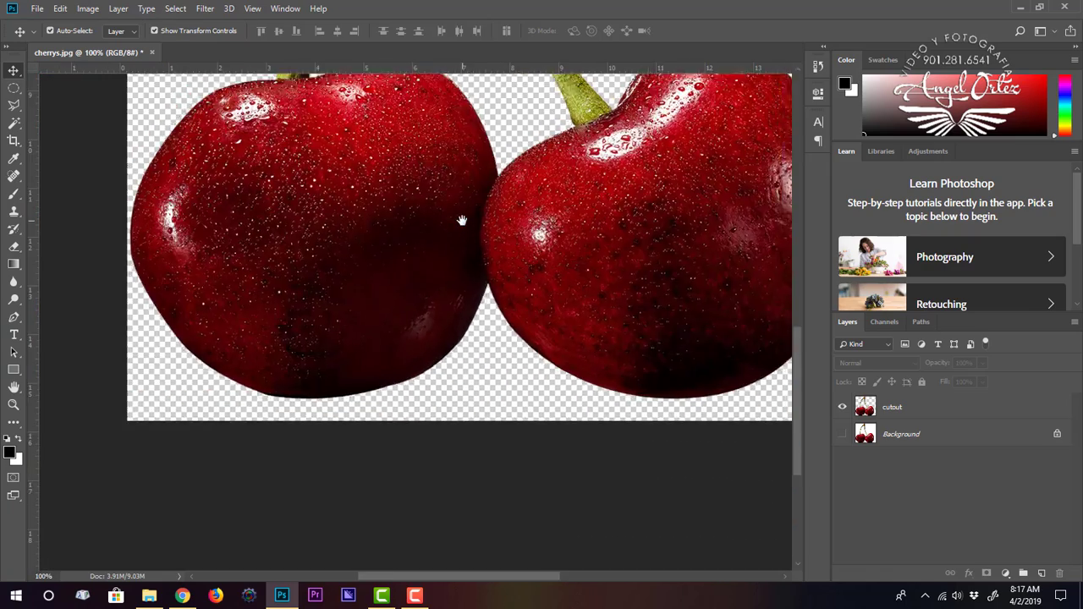
Step: Save the image as a PNG named cherrys_Cutout in the 04_Pen_Tool_Practice folder, using the large file size (fastest saving) option
click(38, 10)
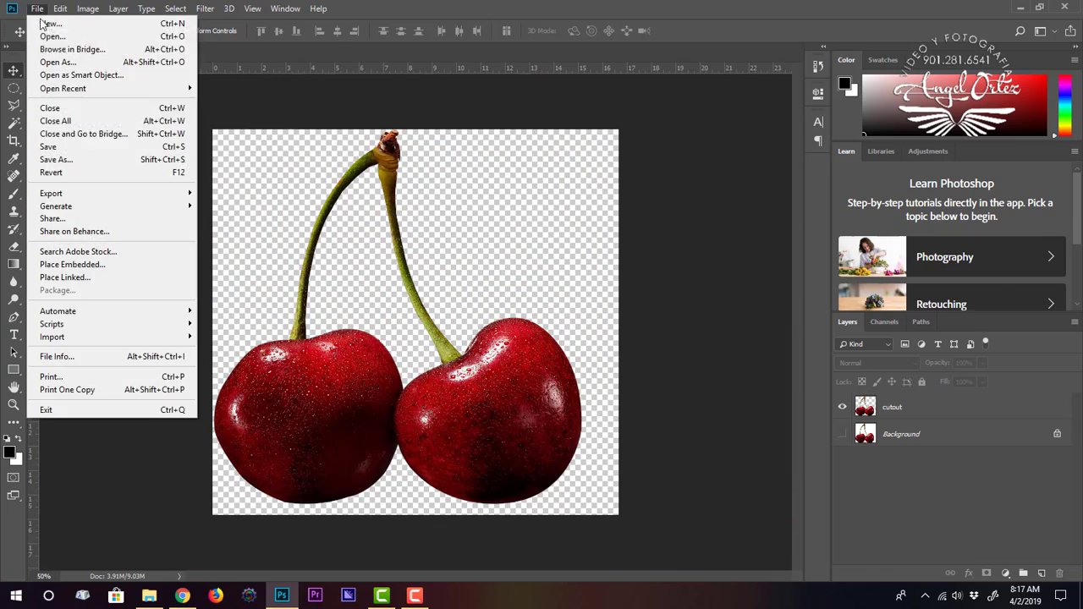
click(62, 161)
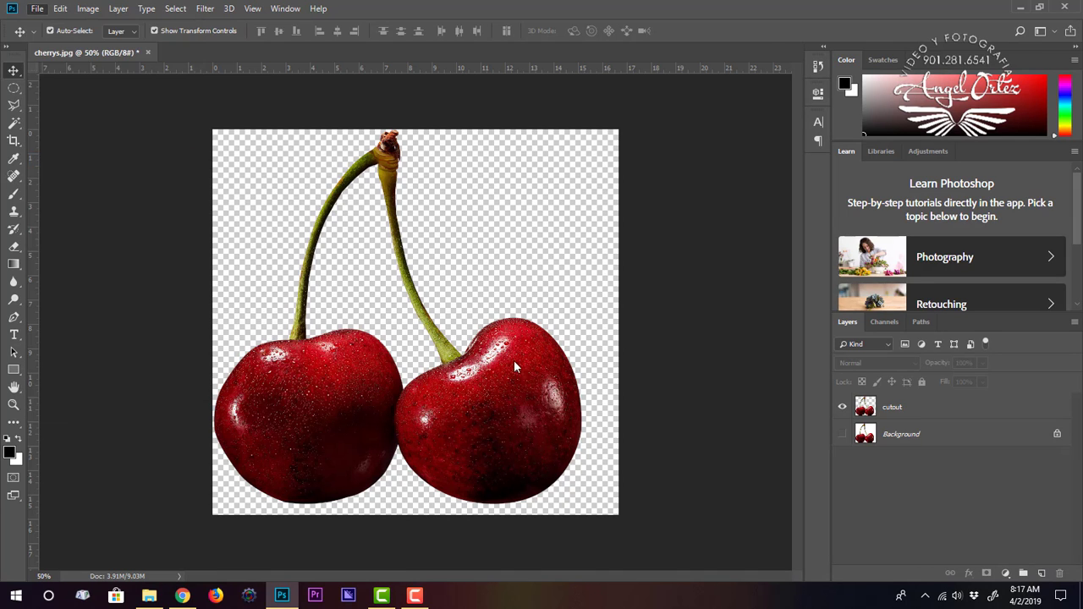
click(132, 440)
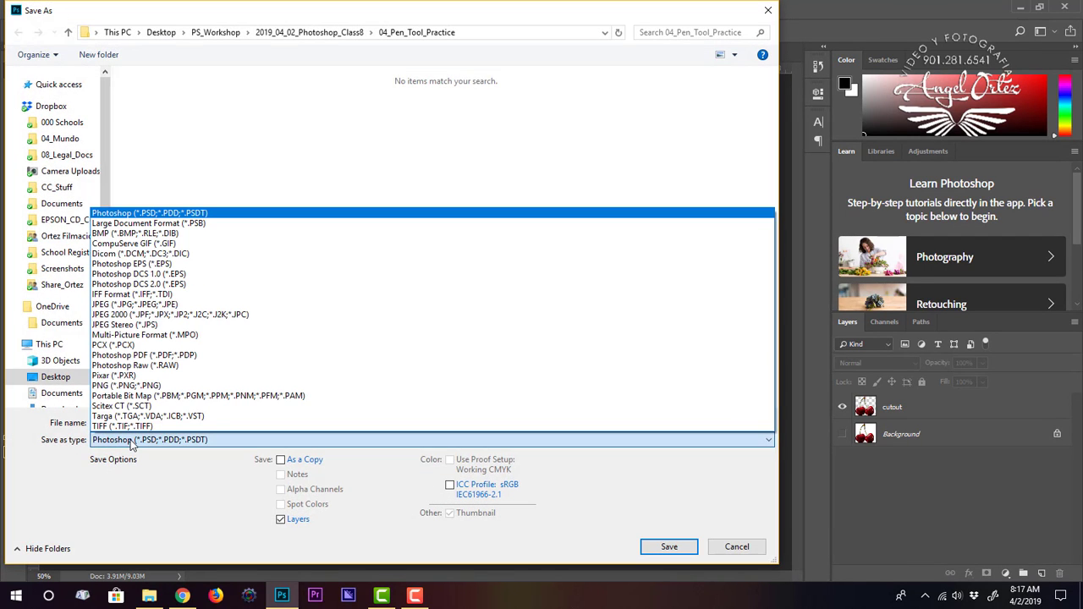
click(131, 442)
click(130, 441)
click(130, 441)
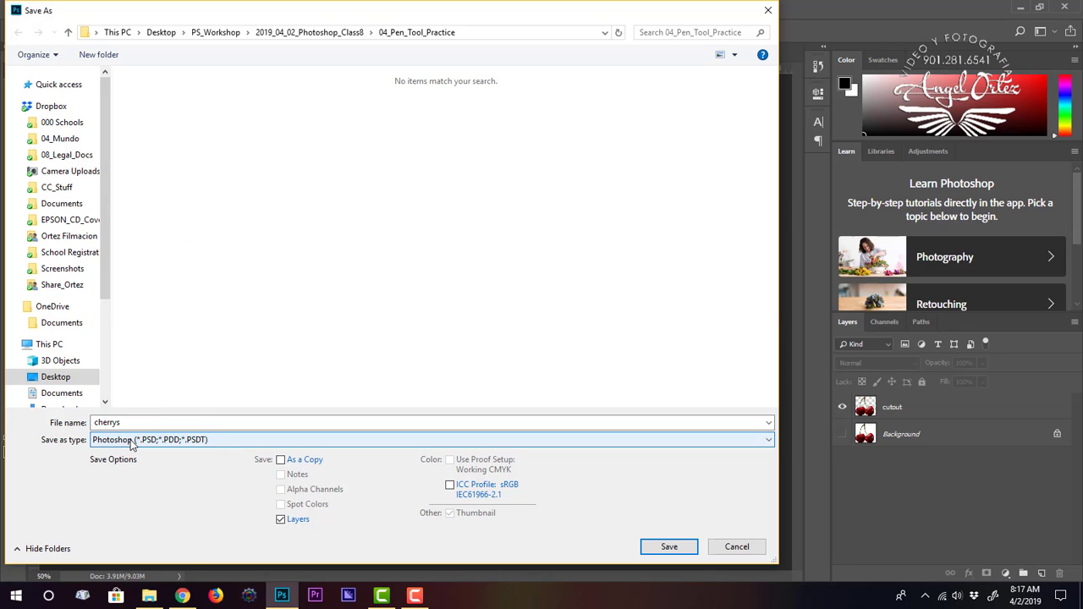
click(130, 441)
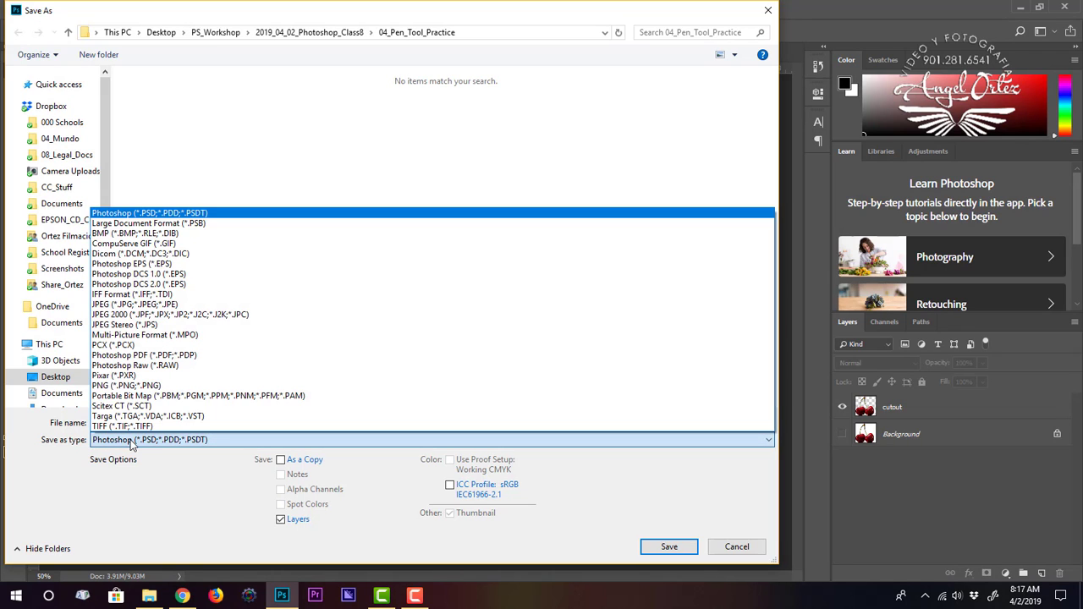
click(127, 386)
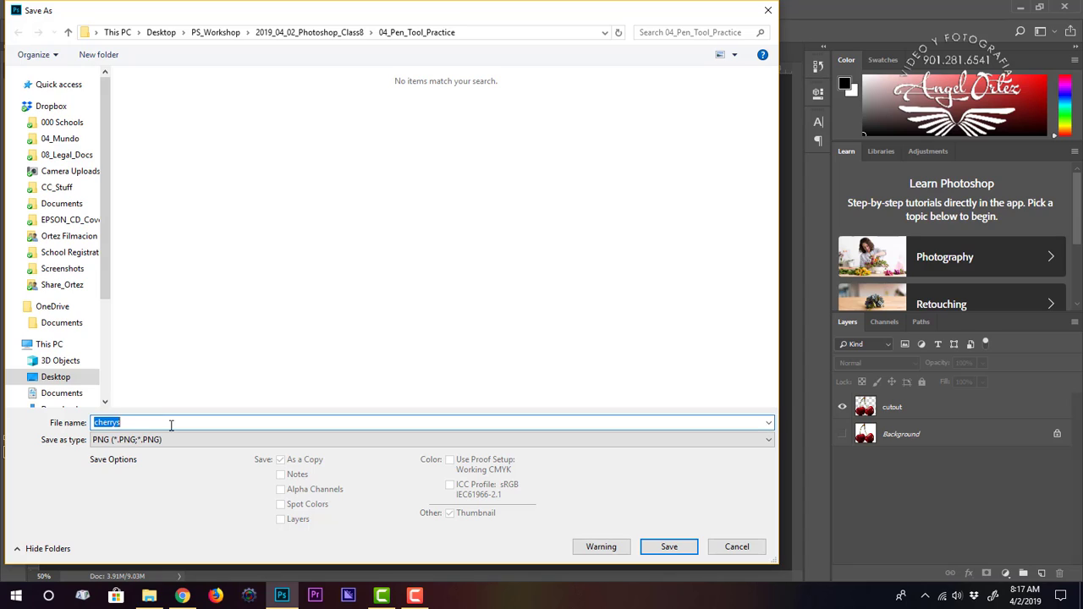
click(176, 425)
click(652, 550)
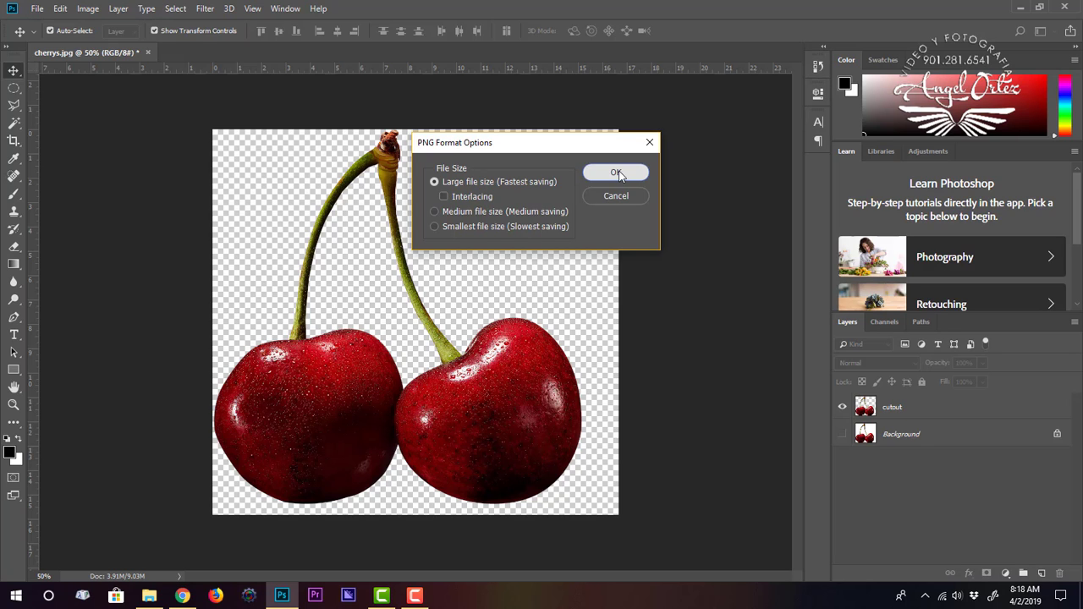
click(617, 172)
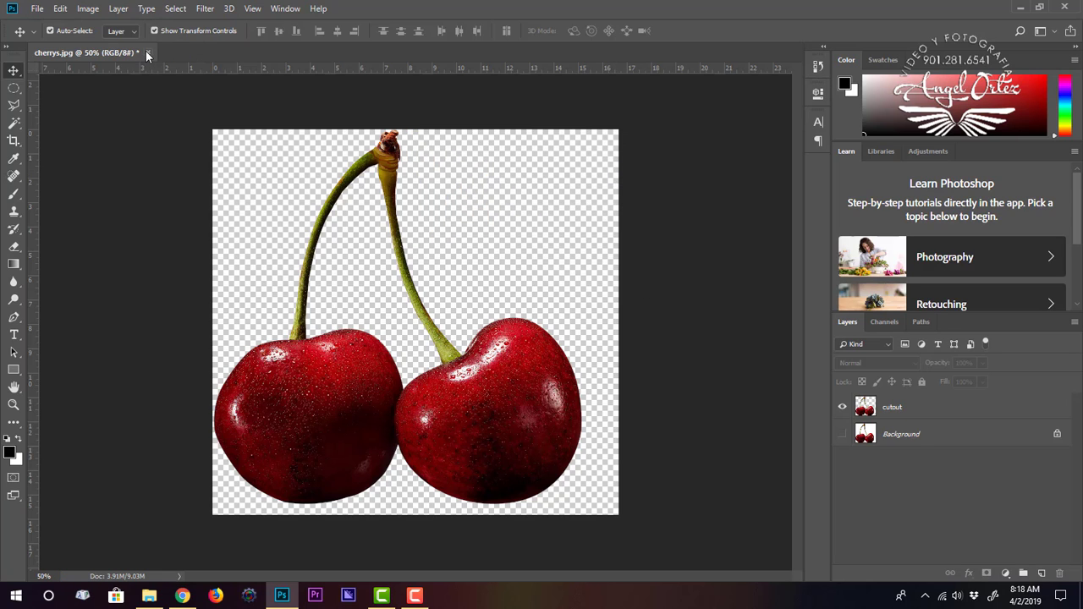
Step: Close cherrys.jpg without saving changes and open cherrys_Cutout.png
click(146, 53)
click(535, 226)
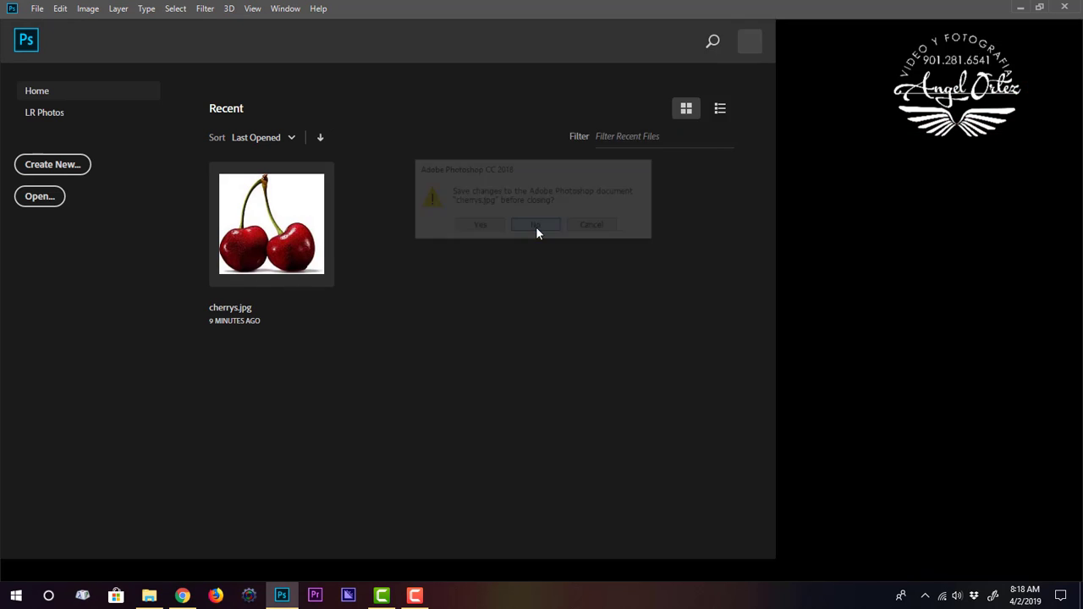
click(38, 9)
click(47, 33)
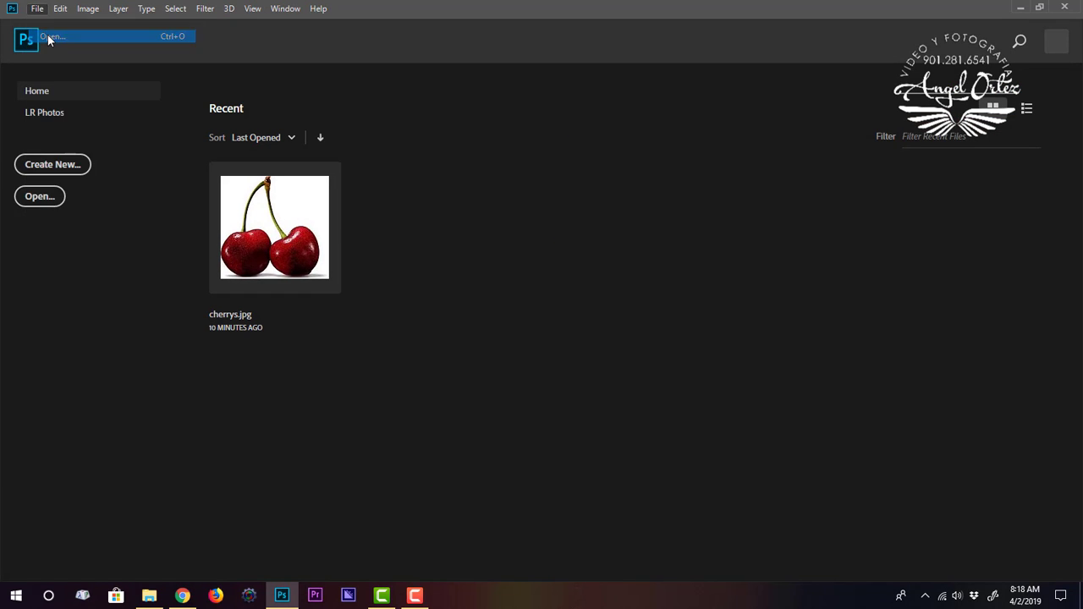
double_click(345, 103)
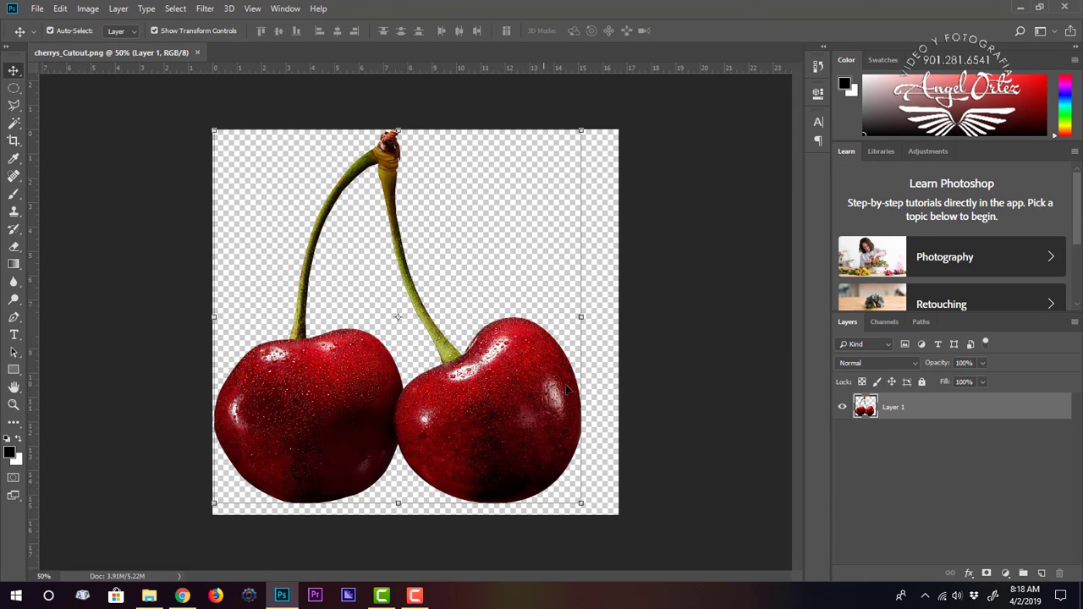
Step: Open the NEW_YORK.jpg skyline photo from the 03_Postcard folder inside 2019_04_02_Photoshop_Class8
click(39, 11)
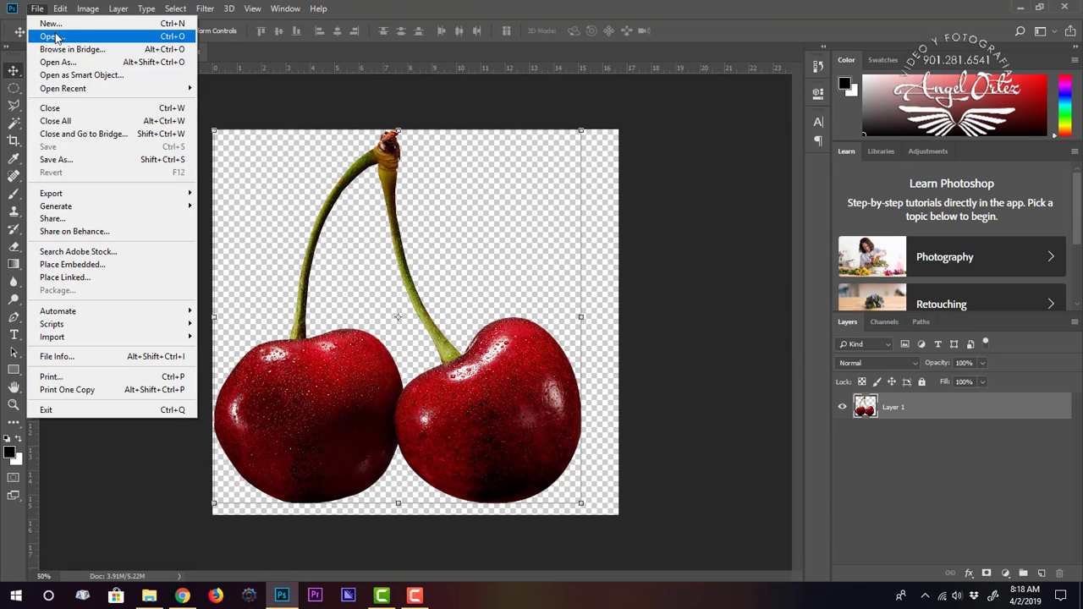
click(56, 36)
click(313, 32)
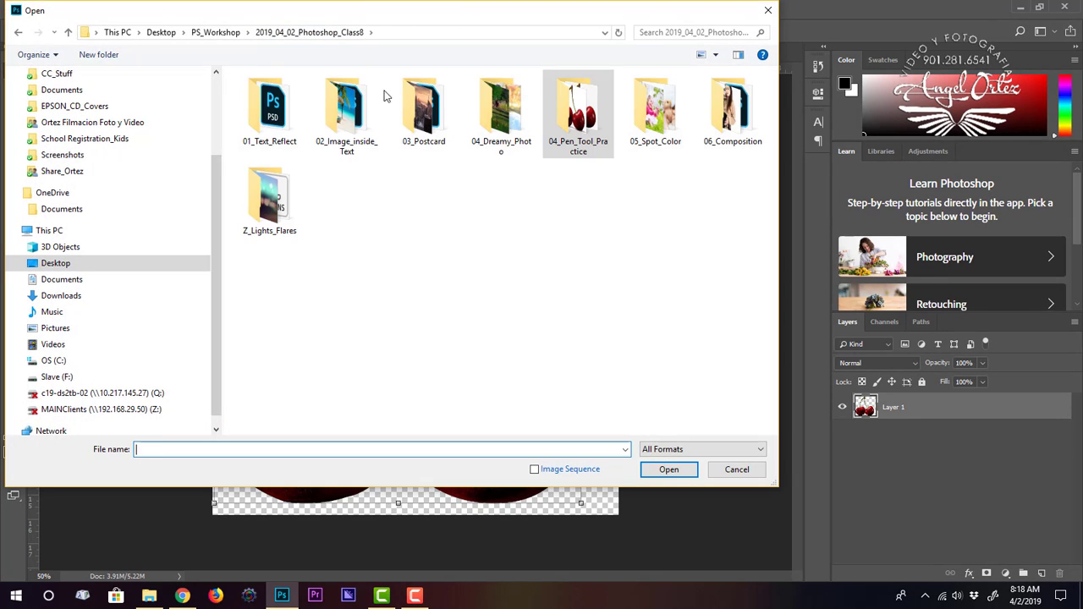
double_click(420, 115)
double_click(270, 110)
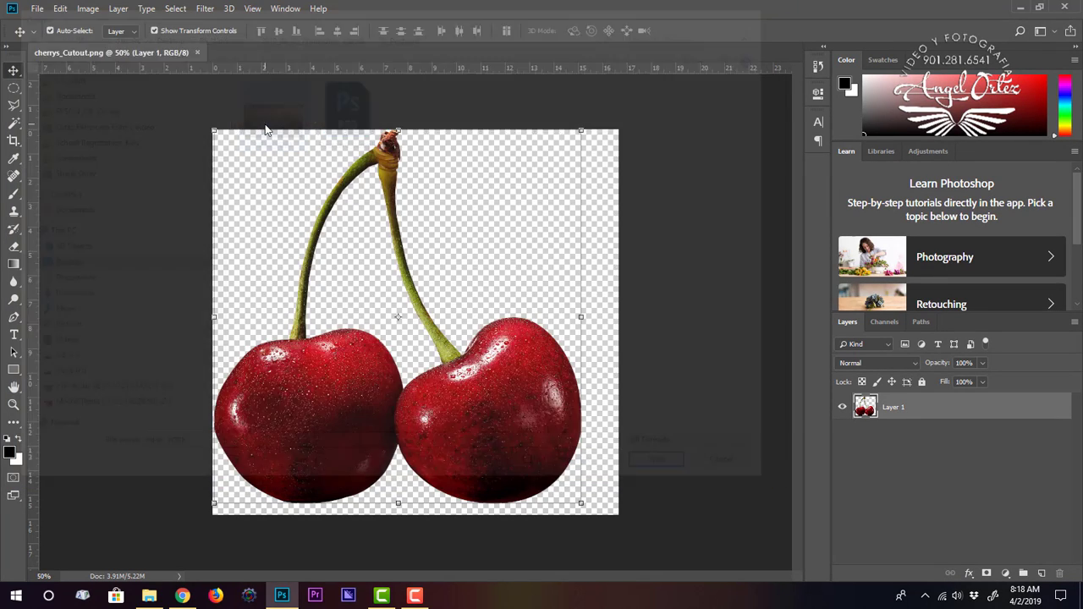
Step: Bring the cherries from cherrys_Cutout.png into NEW_YORK.jpg as a new layer, accepting the color profile conversion
click(140, 51)
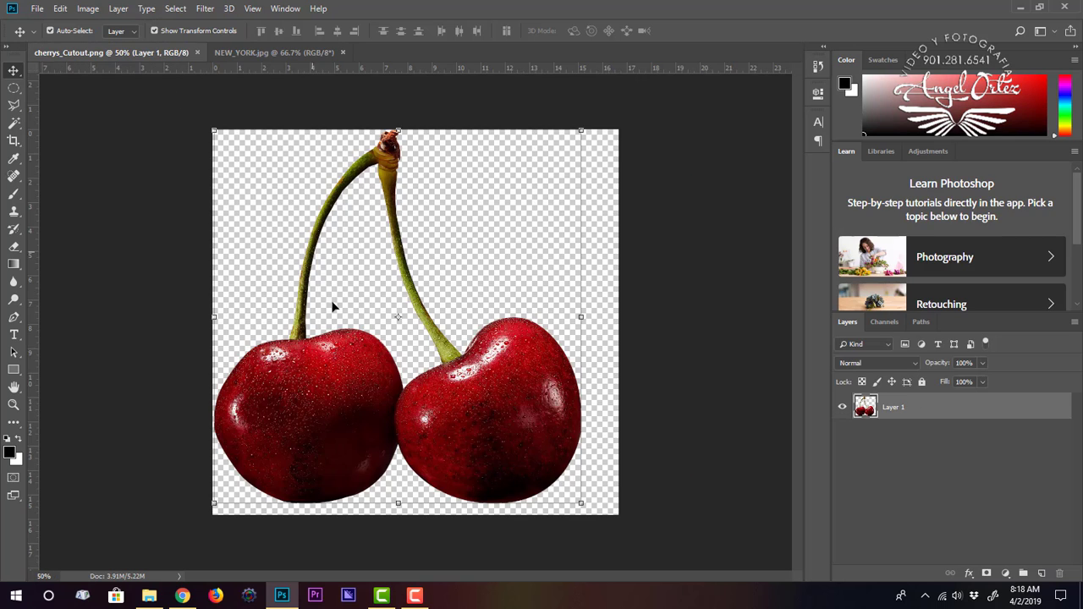
drag(317, 395, 489, 286)
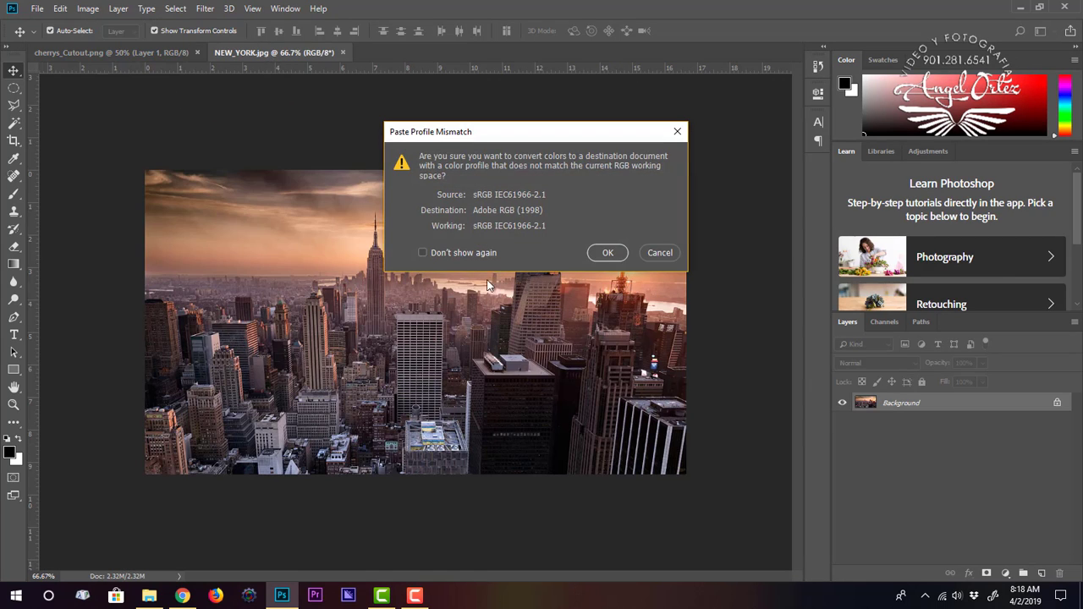
click(606, 253)
drag(556, 333, 601, 344)
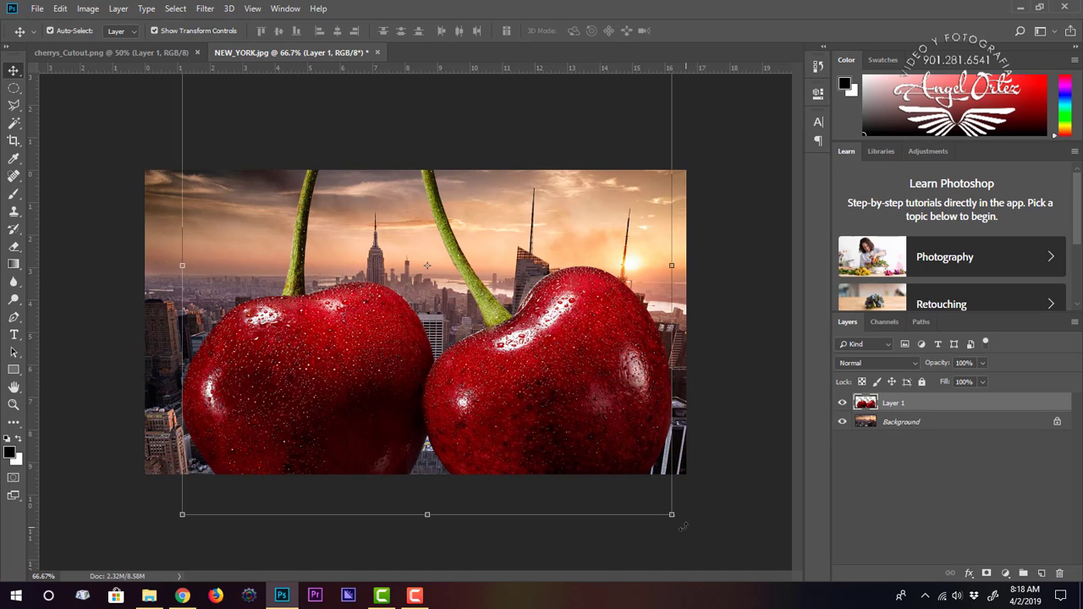
Step: Scale the cherries to about 44% and place them over the buildings in the left half of the skyline
drag(672, 518, 535, 375)
drag(508, 330, 401, 380)
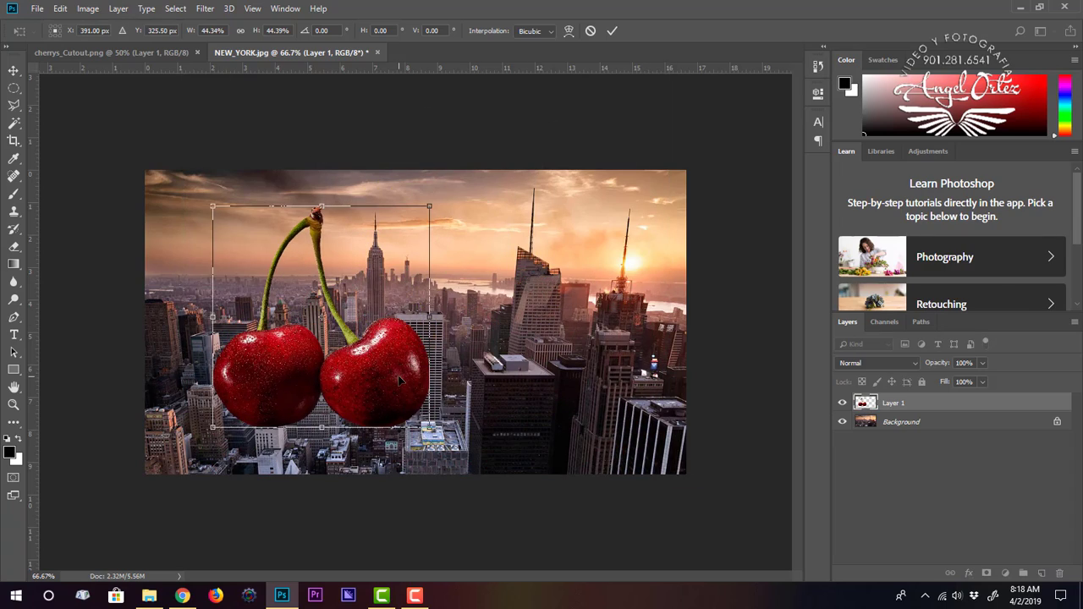
key(ctrl+plus)
key(Return)
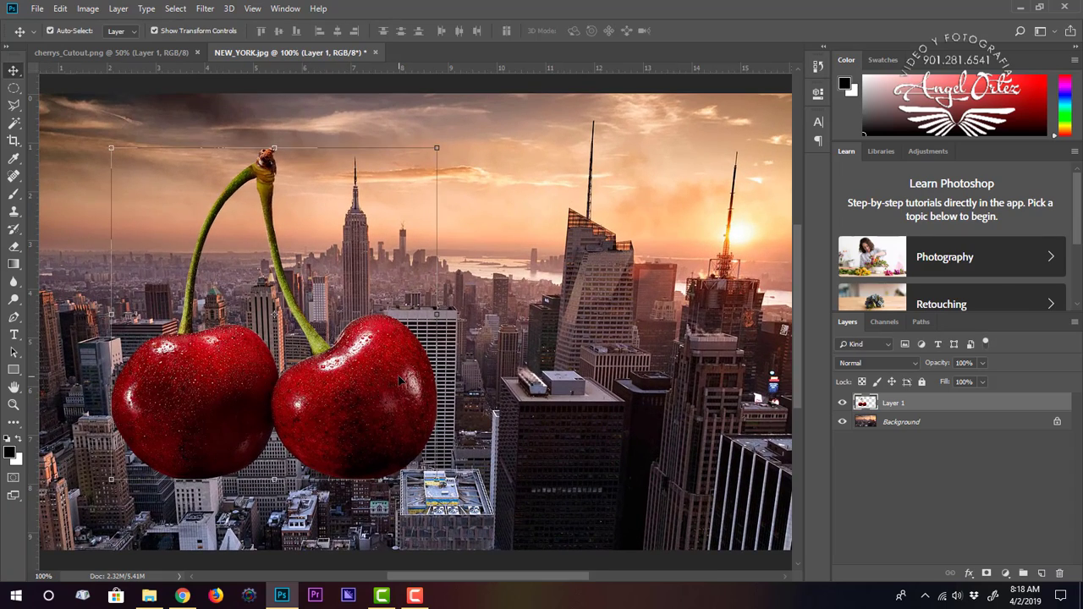
Step: Reposition the cherries from the left half of the skyline to just right of the photo's centre
drag(380, 376, 668, 482)
key(ctrl+plus)
drag(624, 381, 500, 450)
key(ctrl+minus)
key(ctrl+minus)
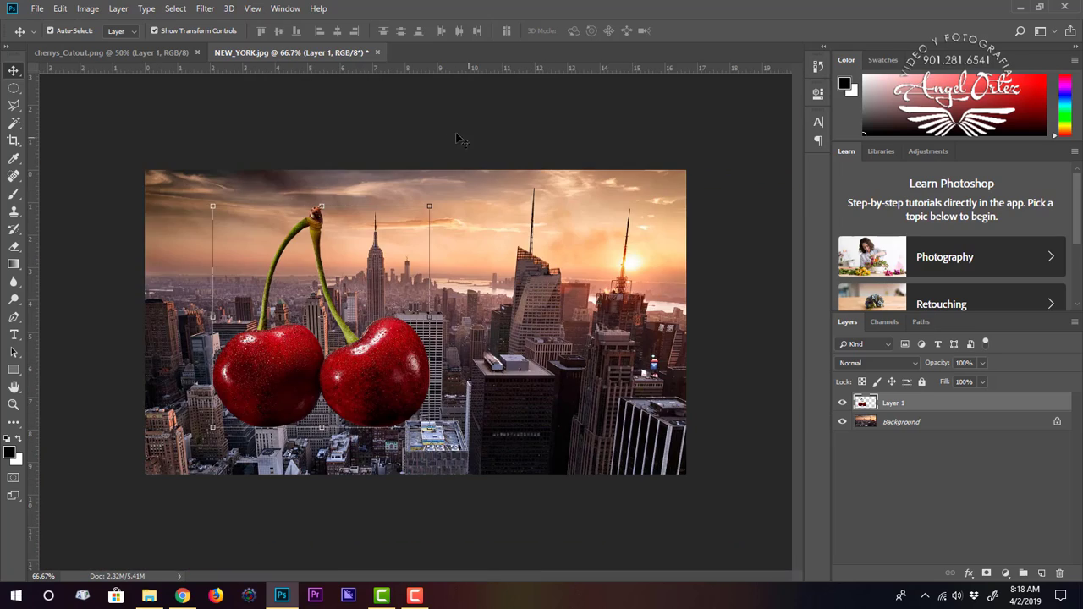
click(415, 131)
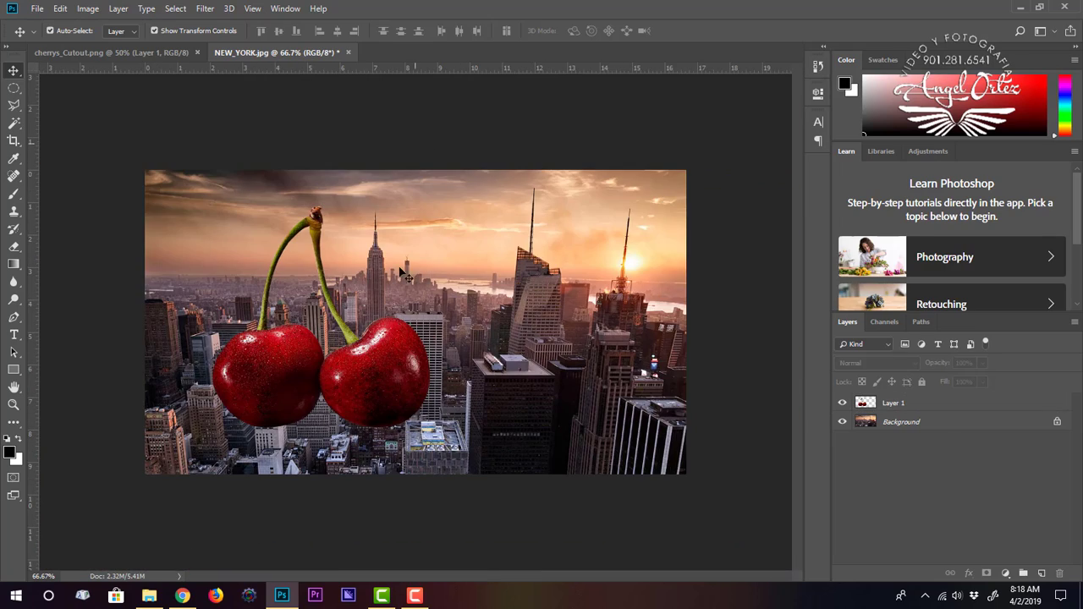
drag(394, 348, 543, 337)
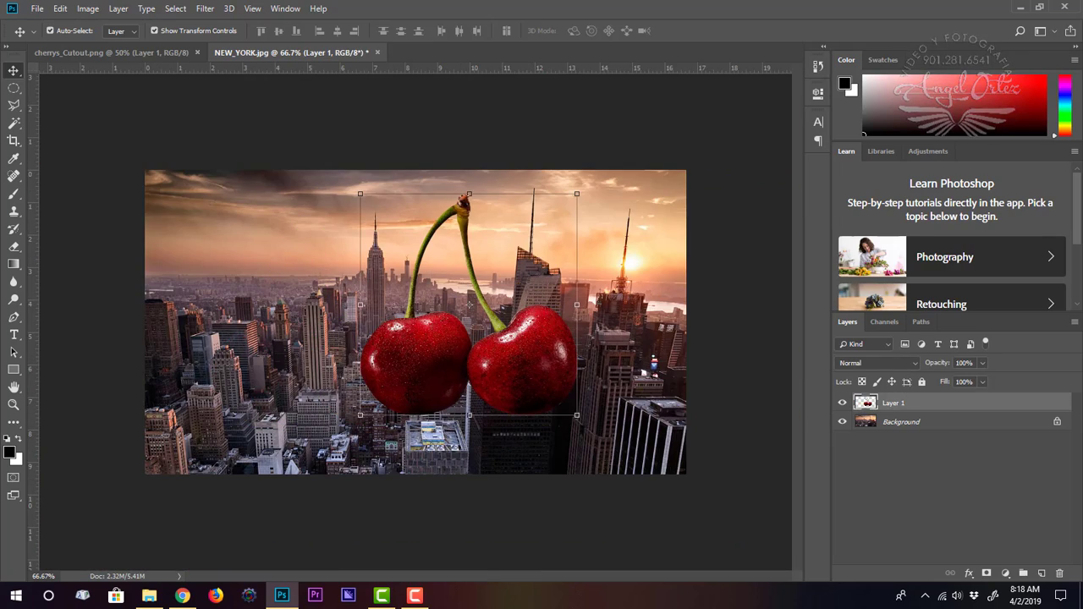